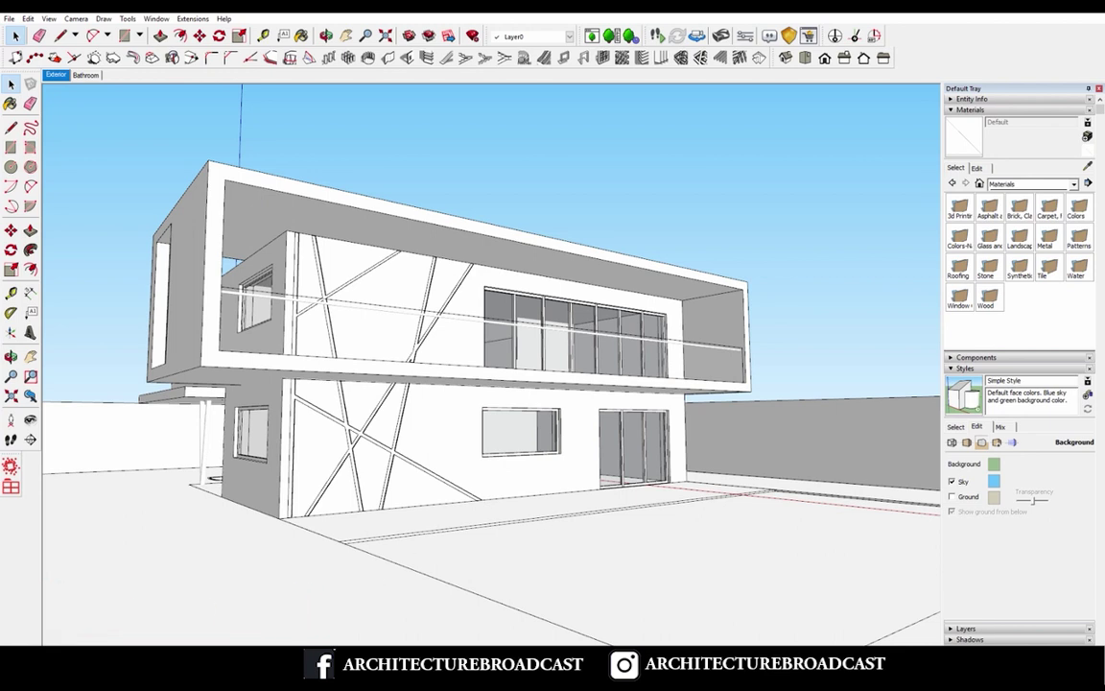
Step: Search Google for 'concrete texture' and show the image results
{"action": "mouse_move", "coordinate": [323, 676]}
{"action": "left_click", "coordinate": [397, 633]}
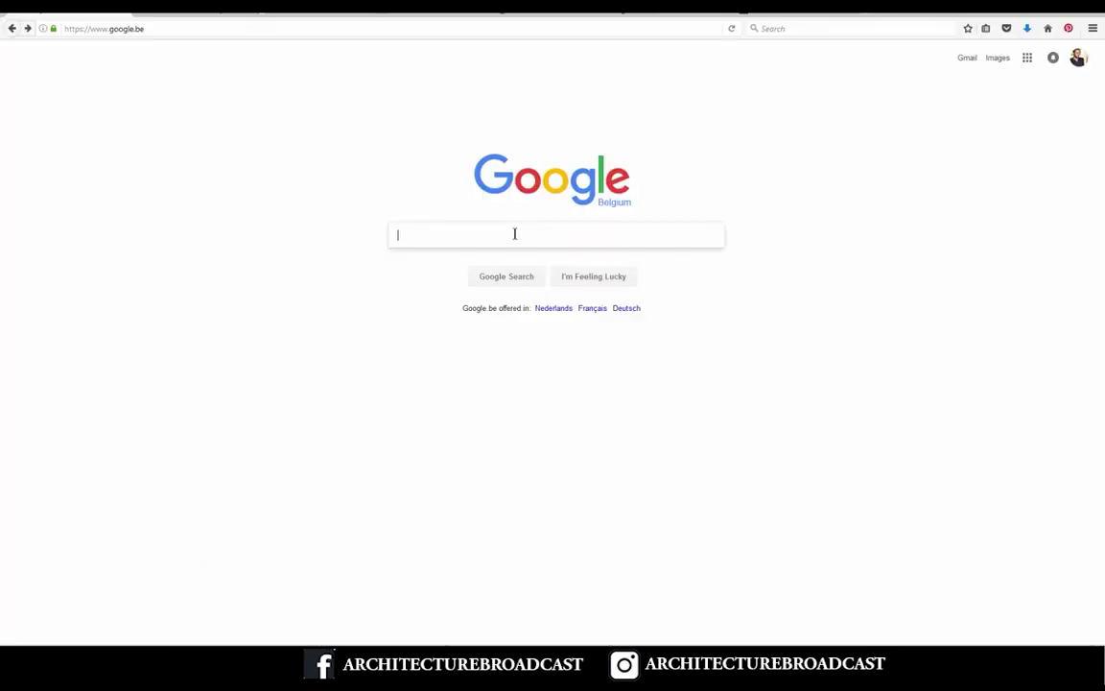
{"action": "type", "text": "conc"}
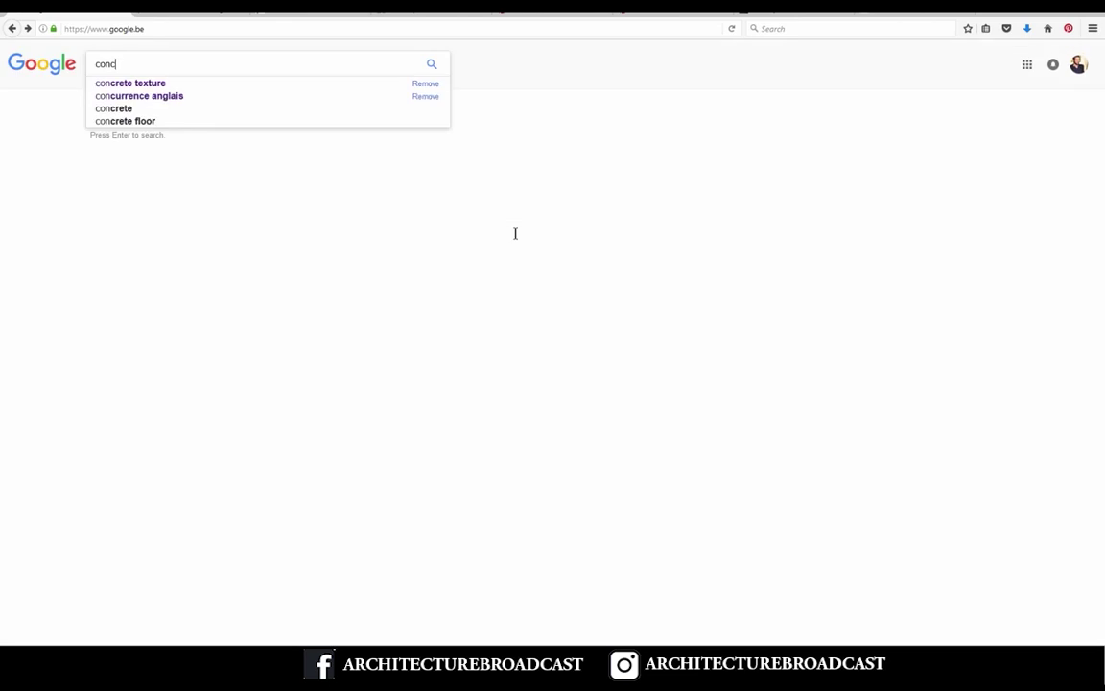
{"action": "type", "text": "rete texture"}
{"action": "key", "text": "Return"}
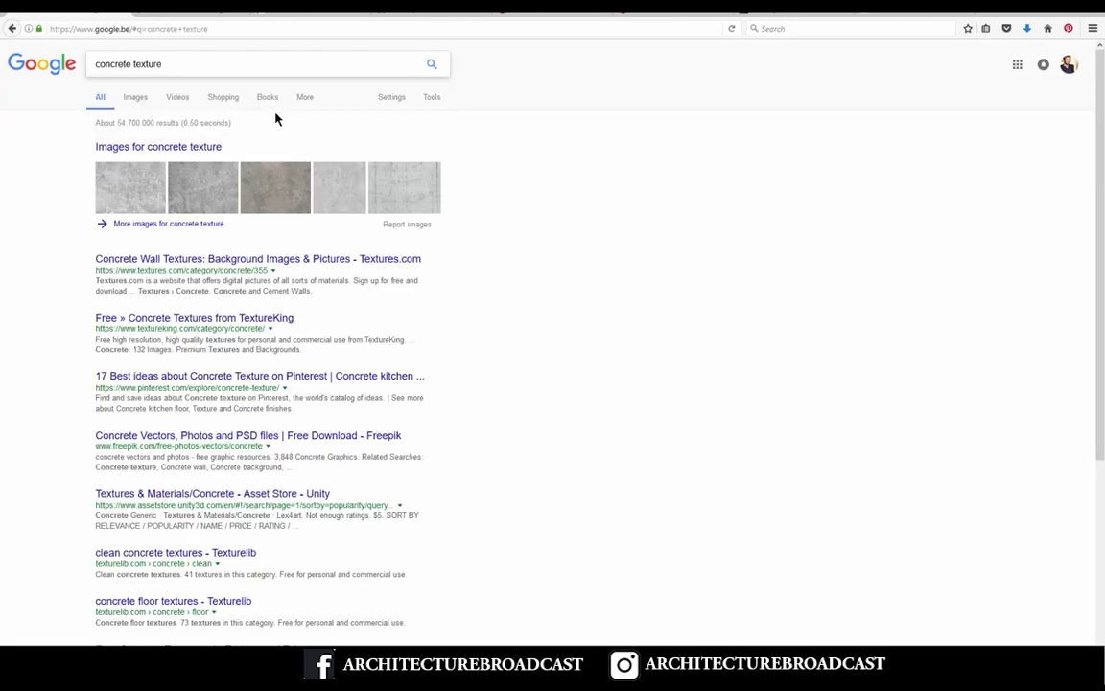
{"action": "left_click", "coordinate": [135, 97]}
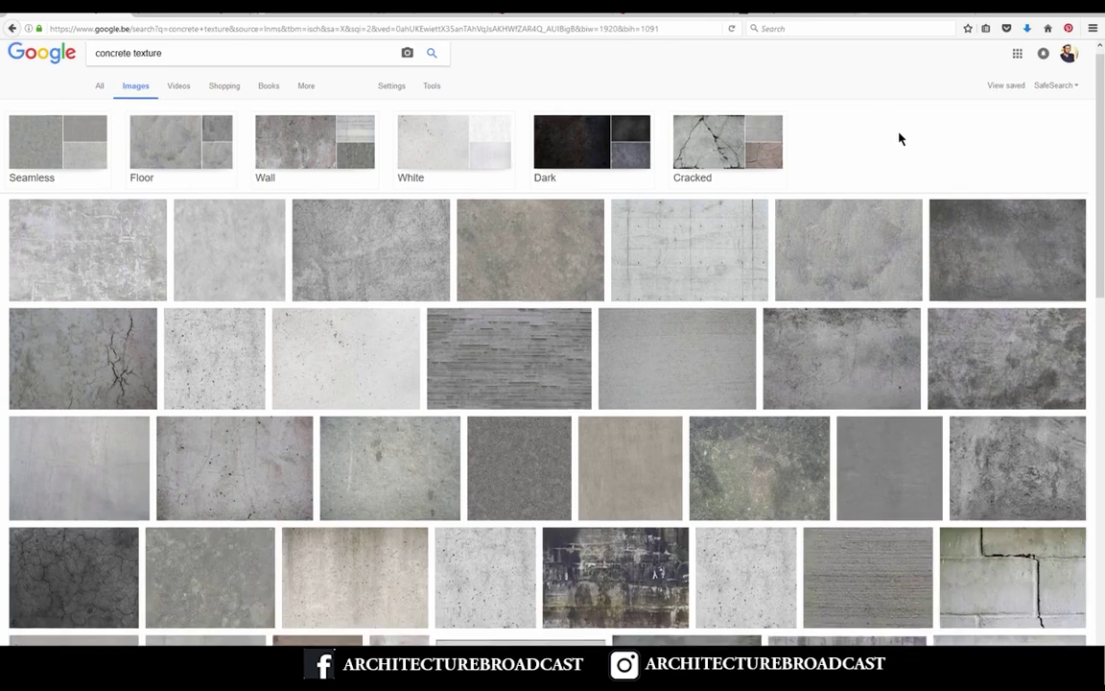
Step: Browse the concrete thumbnails and preview the second texture enlarged before closing it
{"action": "scroll", "coordinate": [900, 138], "scroll_direction": "down", "scroll_amount": 15}
{"action": "scroll", "coordinate": [547, 340], "scroll_direction": "up", "scroll_amount": 10}
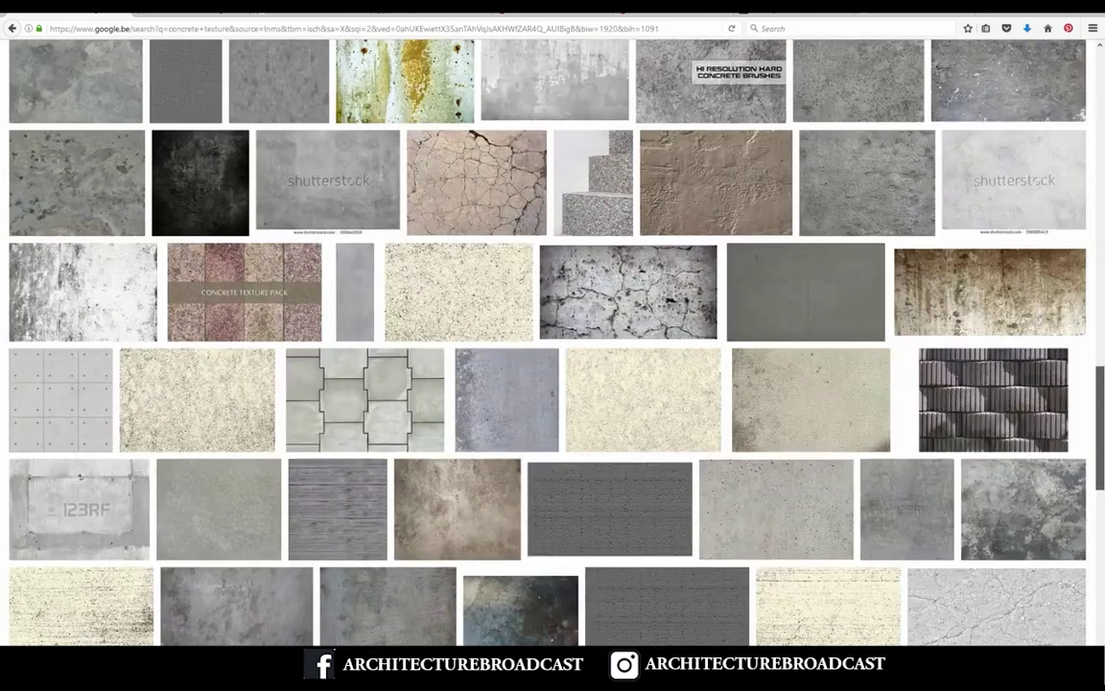
{"action": "scroll", "coordinate": [547, 341], "scroll_direction": "up", "scroll_amount": 4}
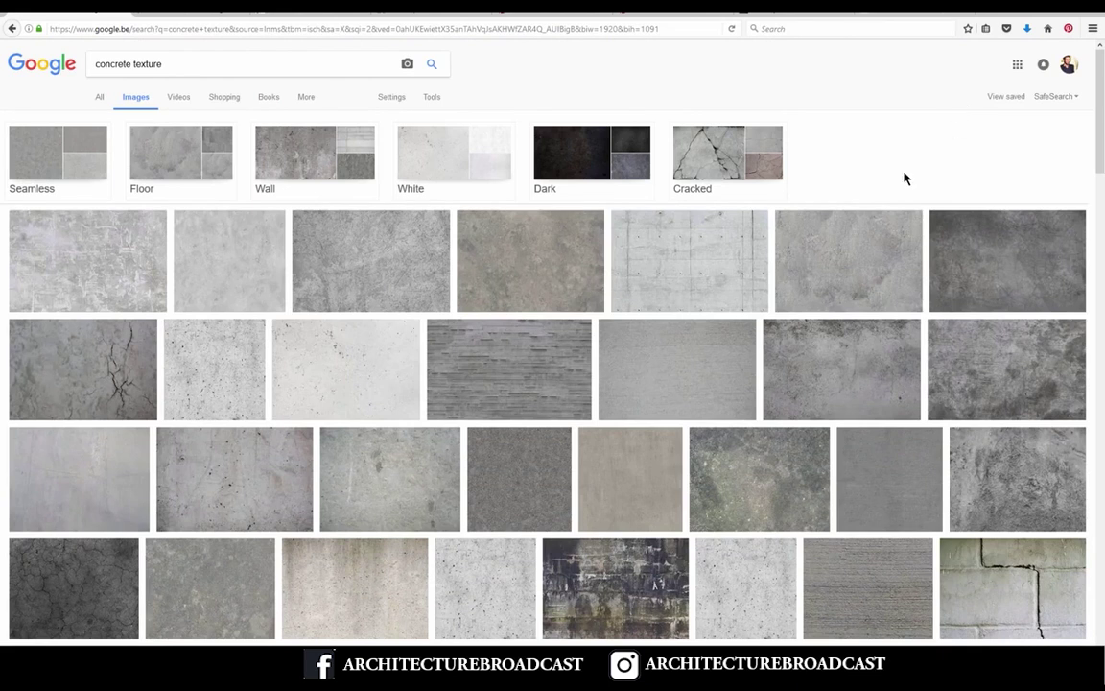
{"action": "scroll", "coordinate": [906, 178], "scroll_direction": "down", "scroll_amount": 4}
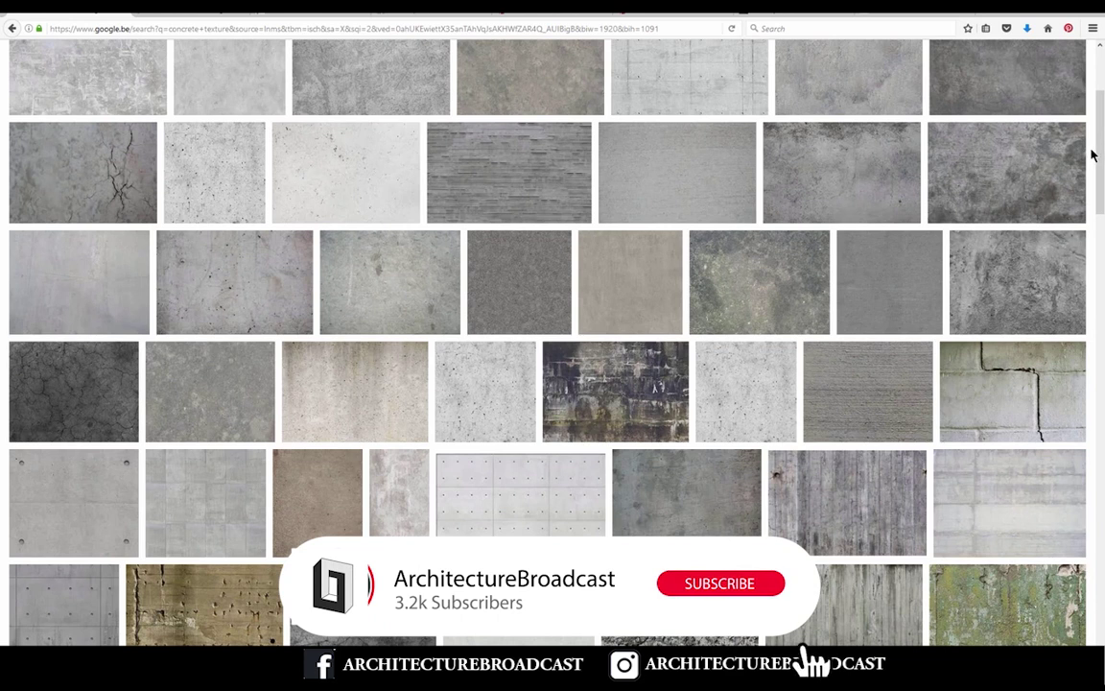
{"action": "scroll", "coordinate": [1101, 225], "scroll_direction": "down", "scroll_amount": 3}
{"action": "left_click_drag", "start_coordinate": [1102, 225], "coordinate": [1102, 144]}
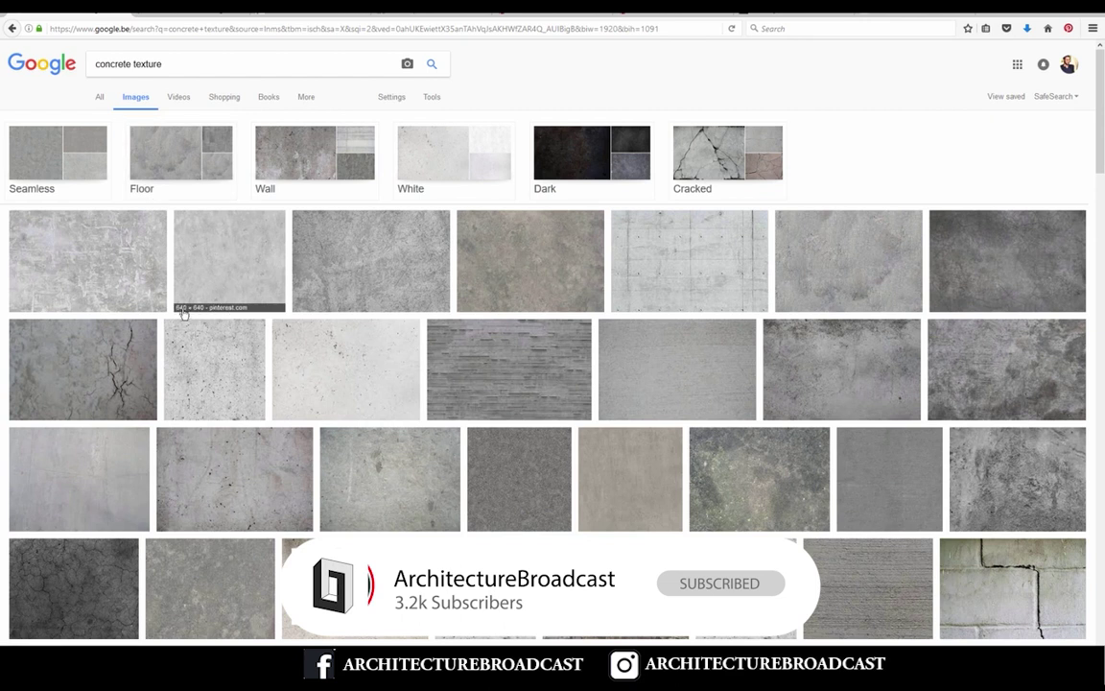
{"action": "left_click", "coordinate": [237, 277]}
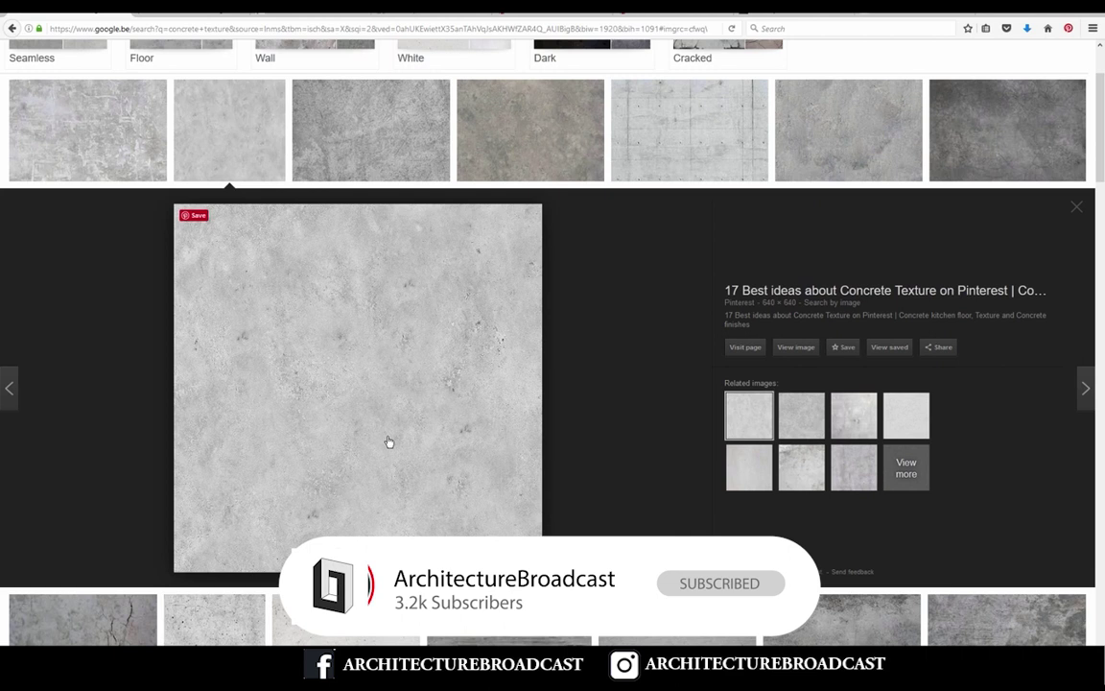
{"action": "left_click", "coordinate": [1083, 217]}
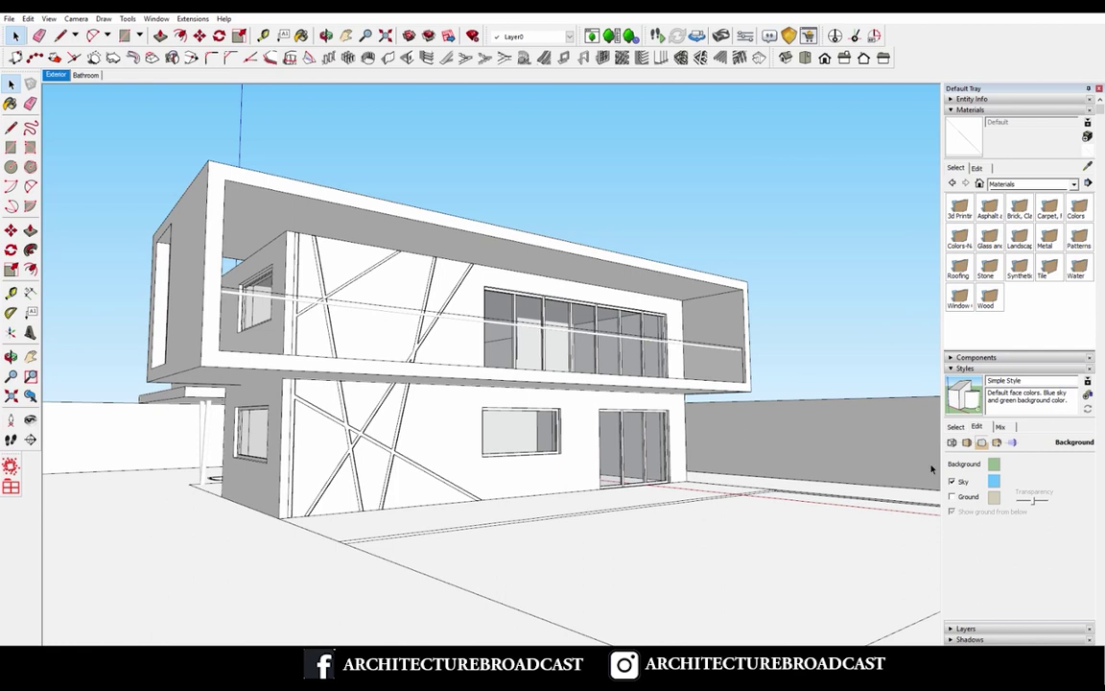
{"action": "left_click", "coordinate": [259, 599]}
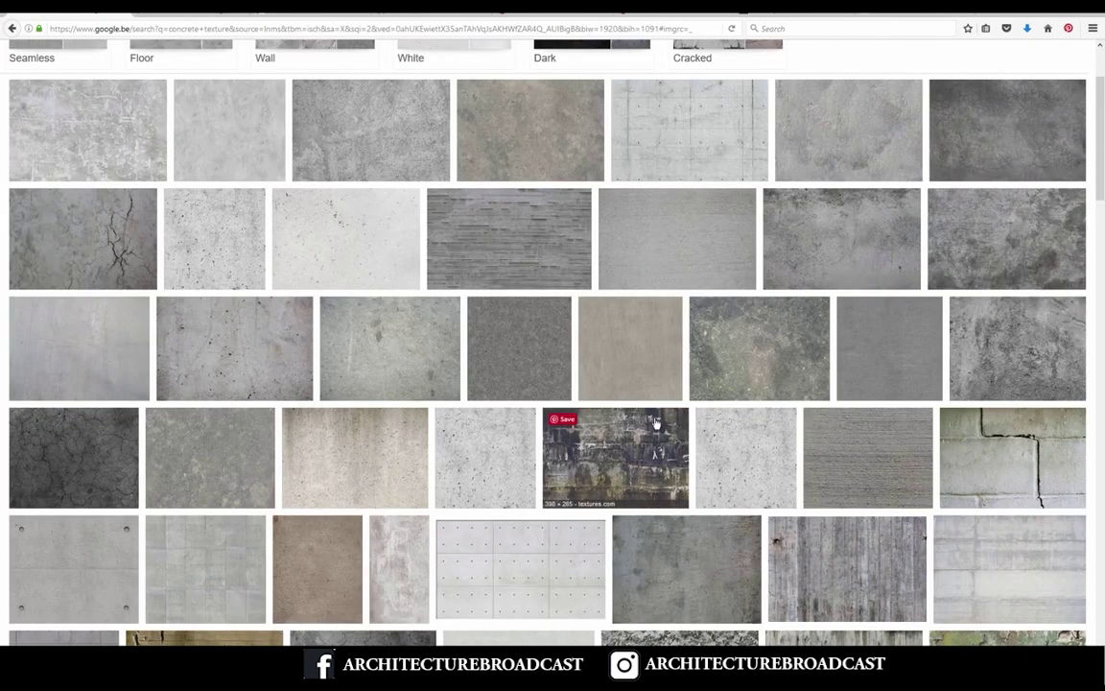
{"action": "scroll", "coordinate": [636, 419], "scroll_direction": "up", "scroll_amount": 2}
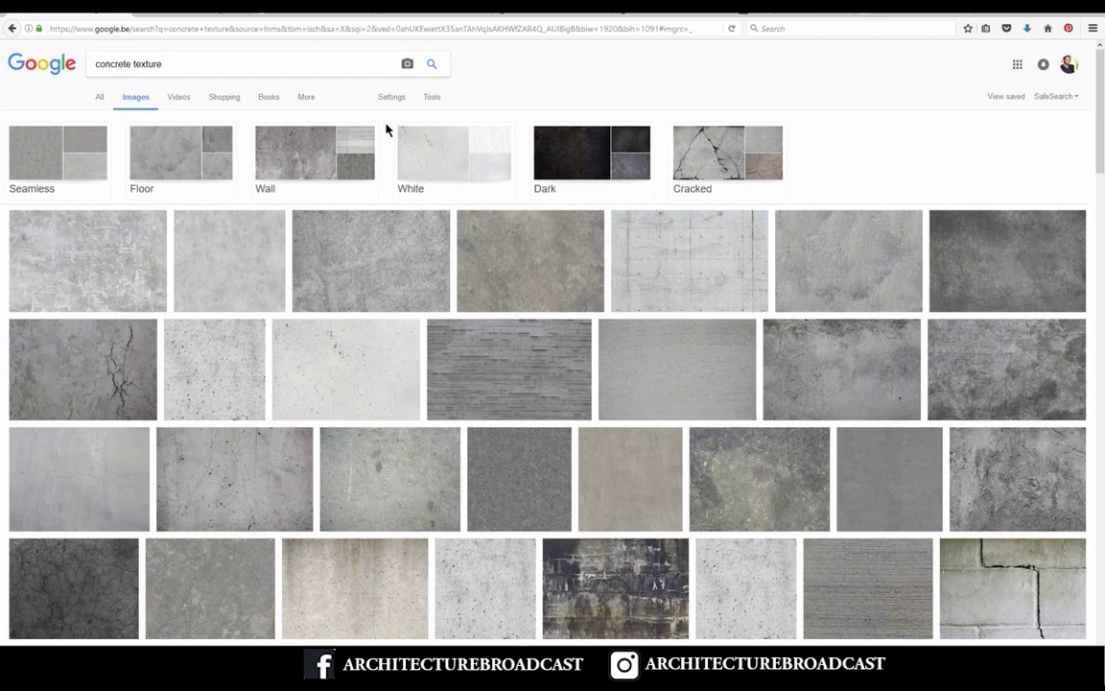
Step: Filter the results to Large size and preview the 1024 × 768 cracked 'Polished concrete texture'
{"action": "left_click", "coordinate": [428, 98]}
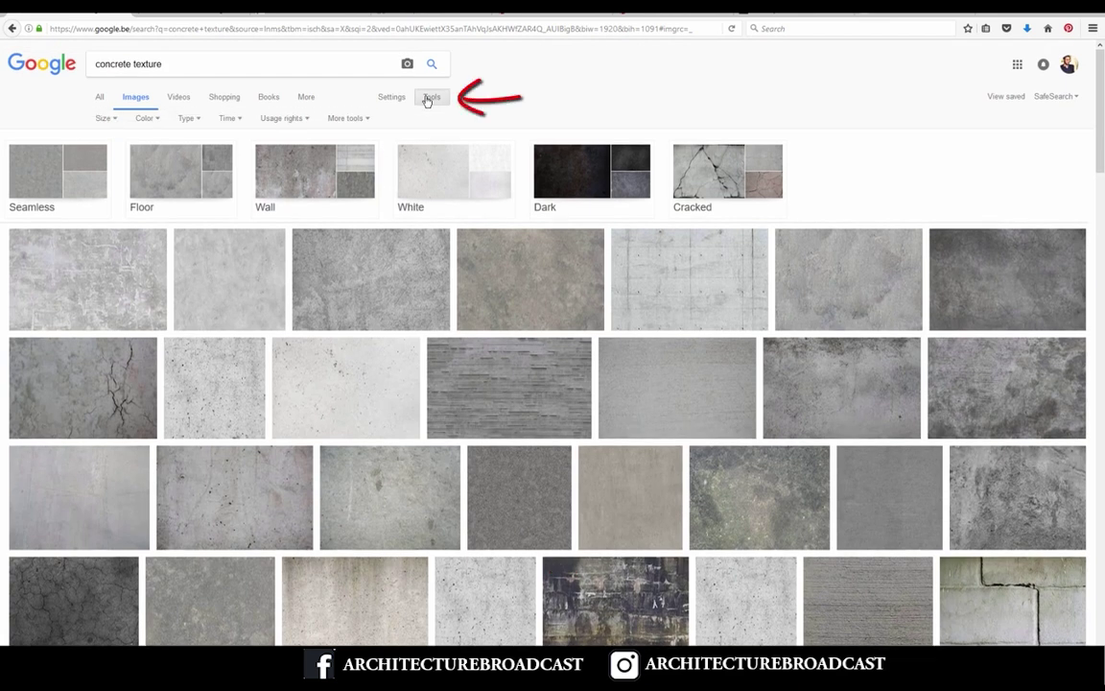
{"action": "left_click", "coordinate": [104, 118]}
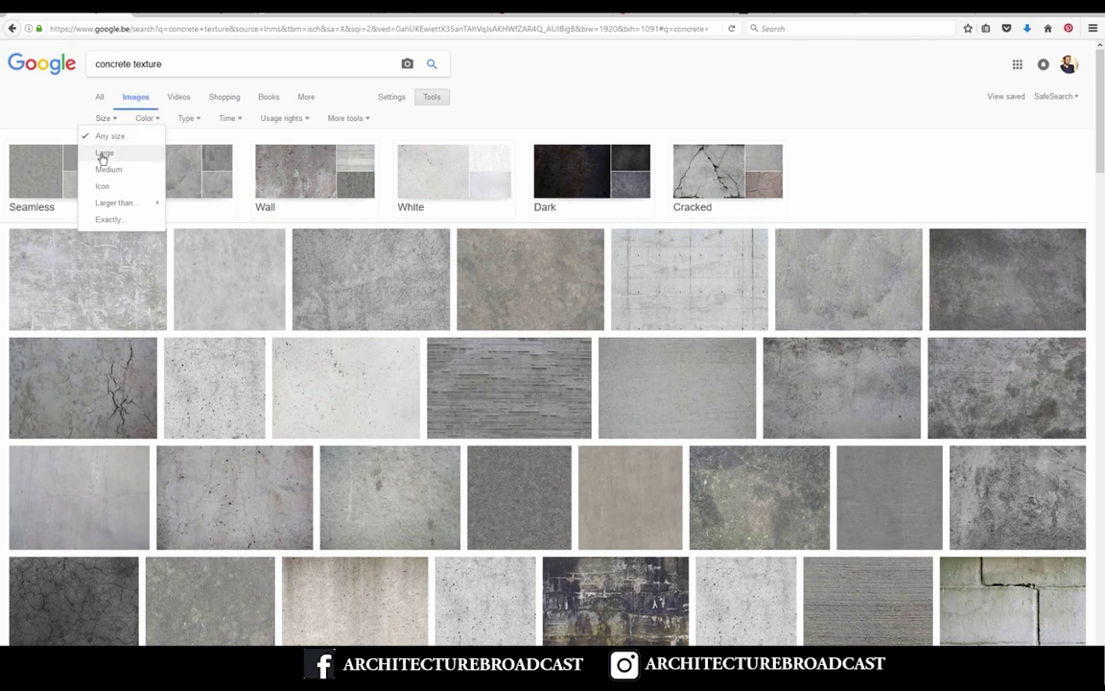
{"action": "left_click", "coordinate": [104, 156]}
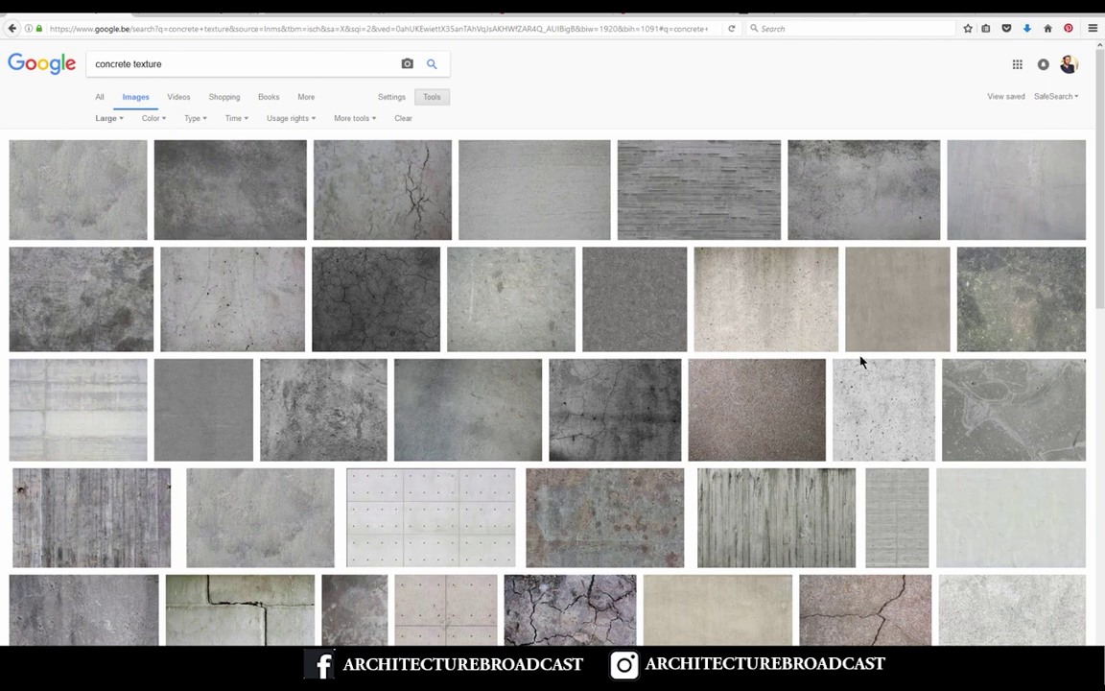
{"action": "left_click", "coordinate": [563, 361]}
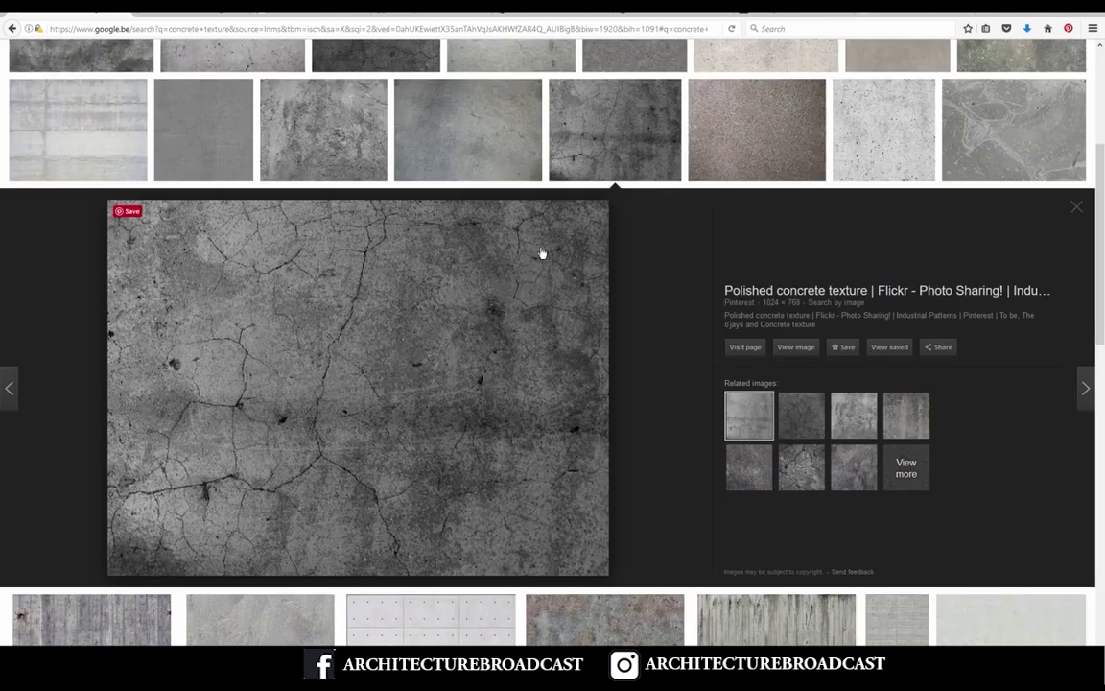
Step: Save the full-size cracked concrete image to the Desktop as a JPEG
{"action": "left_click", "coordinate": [801, 348]}
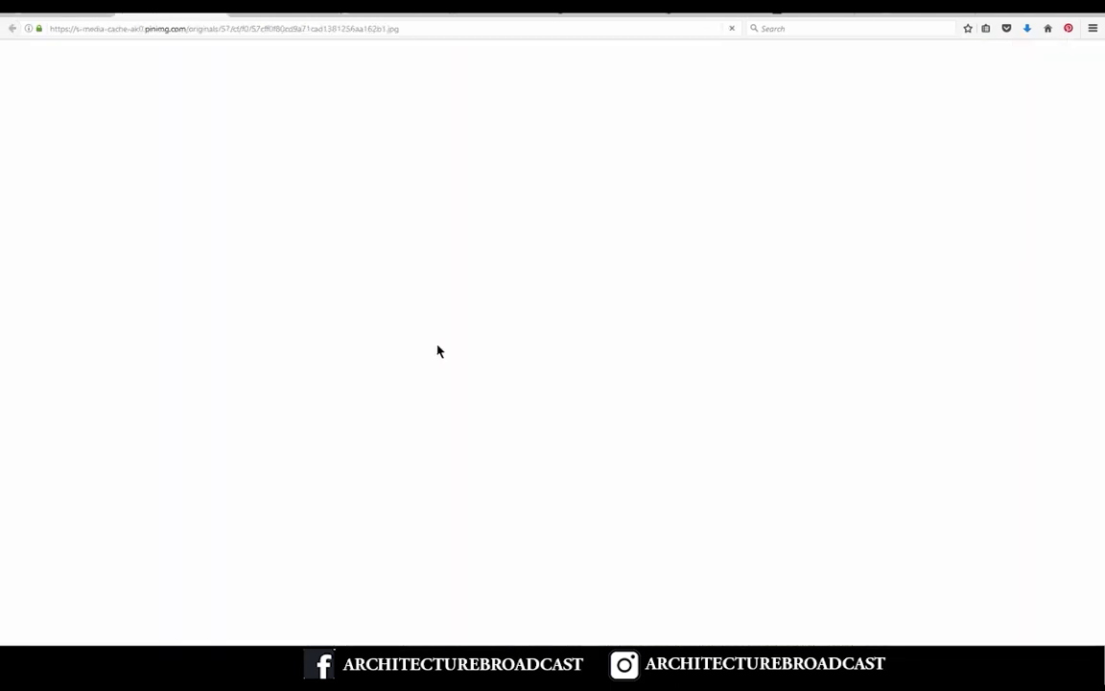
{"action": "right_click", "coordinate": [422, 279]}
{"action": "left_click", "coordinate": [463, 315]}
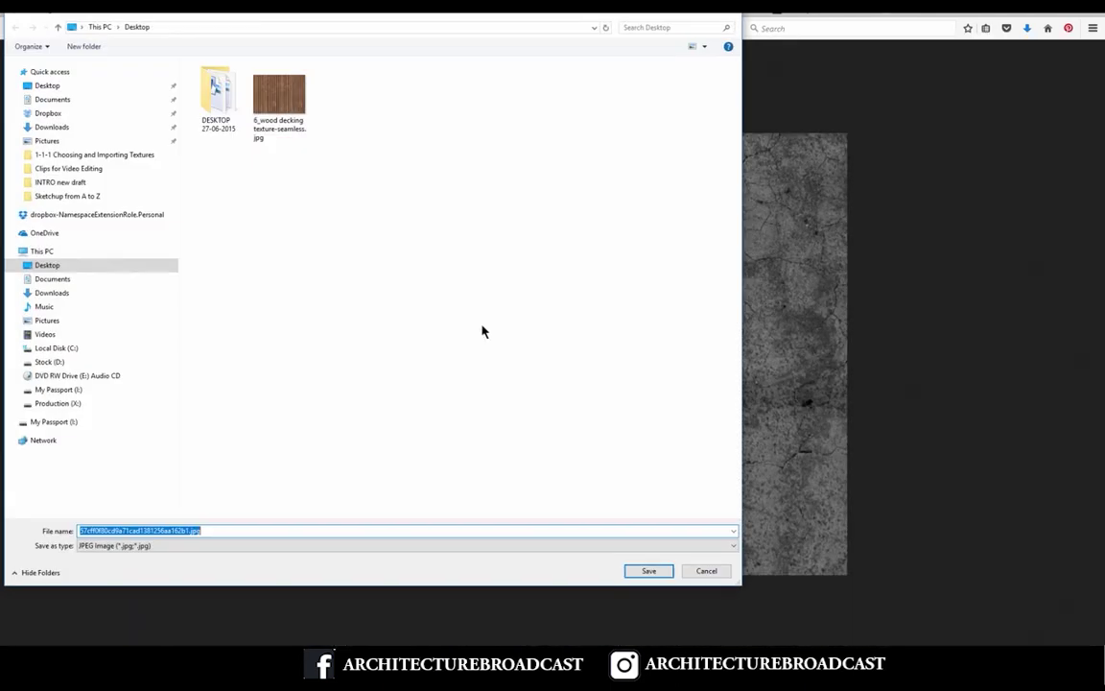
{"action": "left_click", "coordinate": [648, 571]}
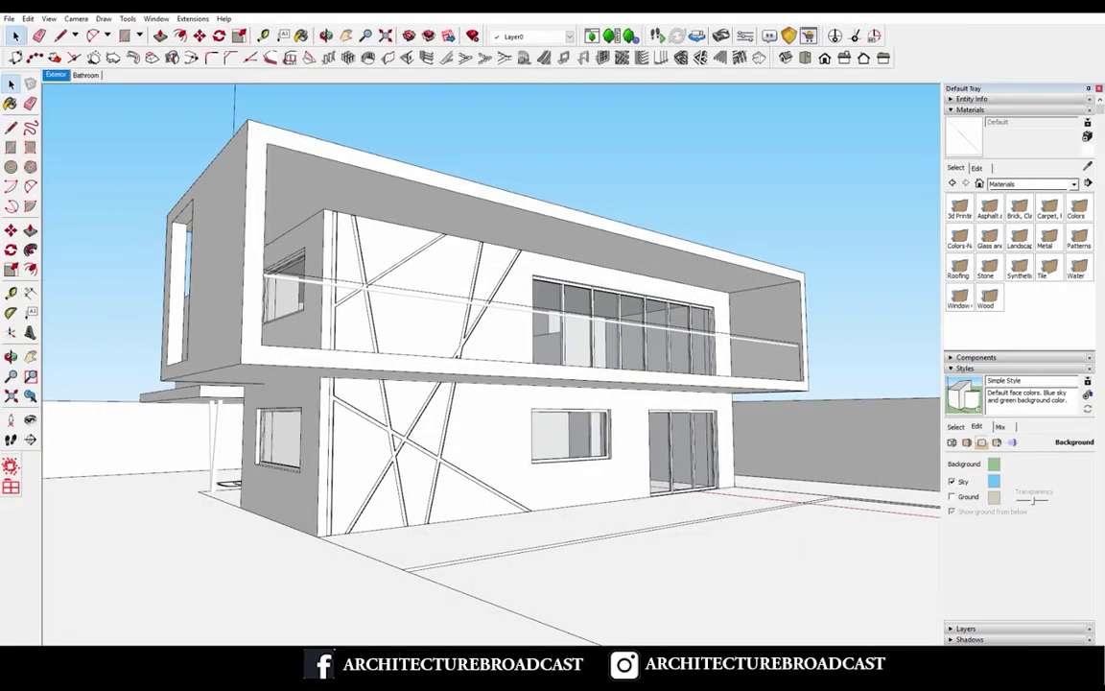
Step: Import the cracked concrete JPEG from the Desktop into SketchUp as an Image
{"action": "left_click", "coordinate": [8, 18]}
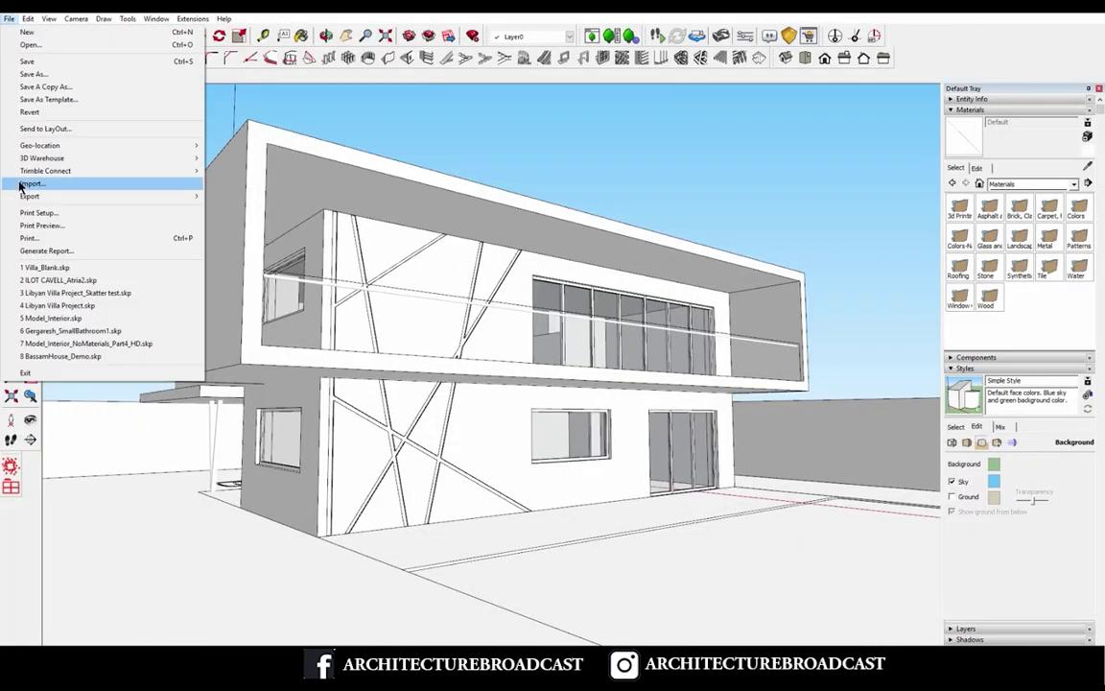
{"action": "left_click", "coordinate": [29, 183]}
{"action": "left_click", "coordinate": [340, 144]}
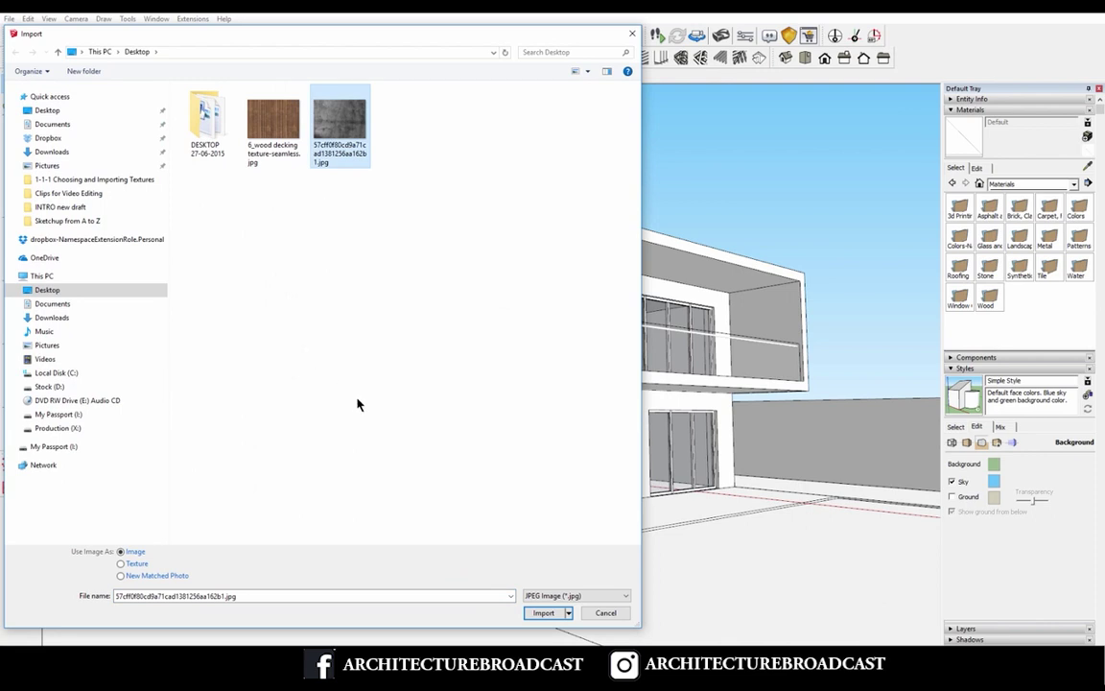
{"action": "left_click", "coordinate": [567, 597]}
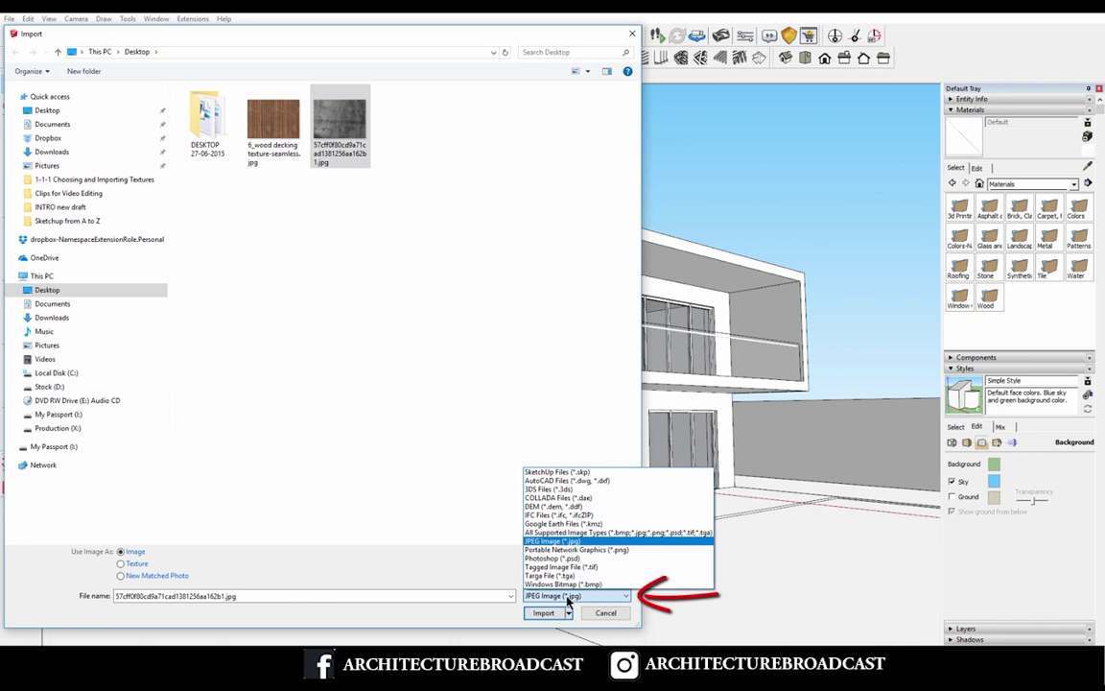
{"action": "left_click", "coordinate": [570, 549]}
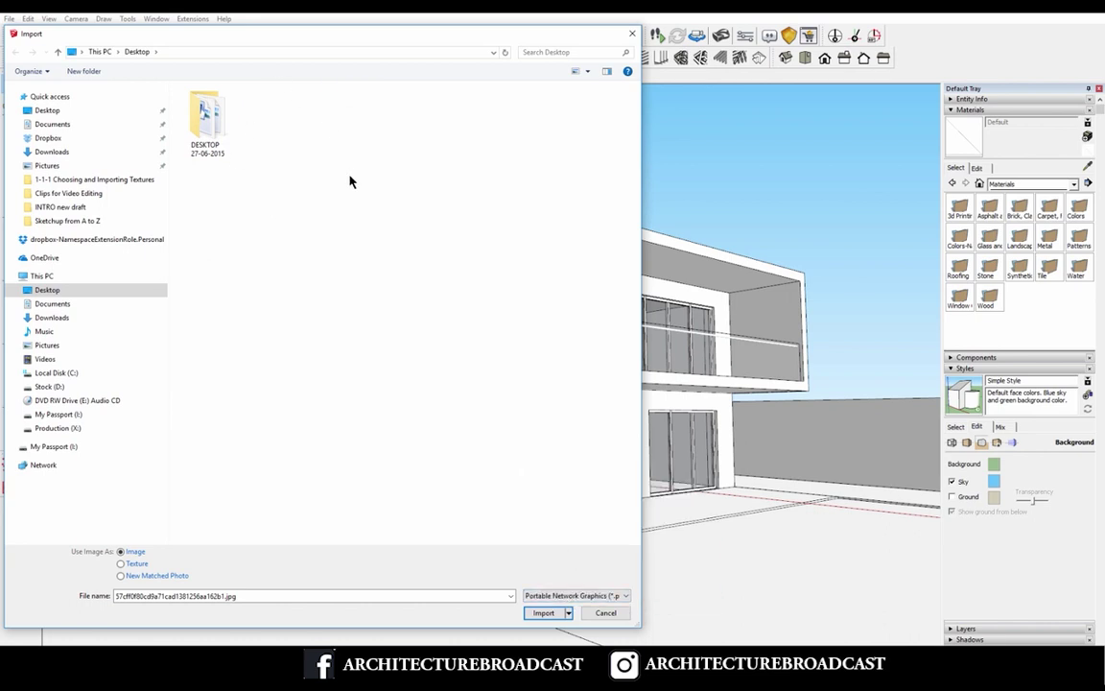
{"action": "left_click", "coordinate": [573, 596]}
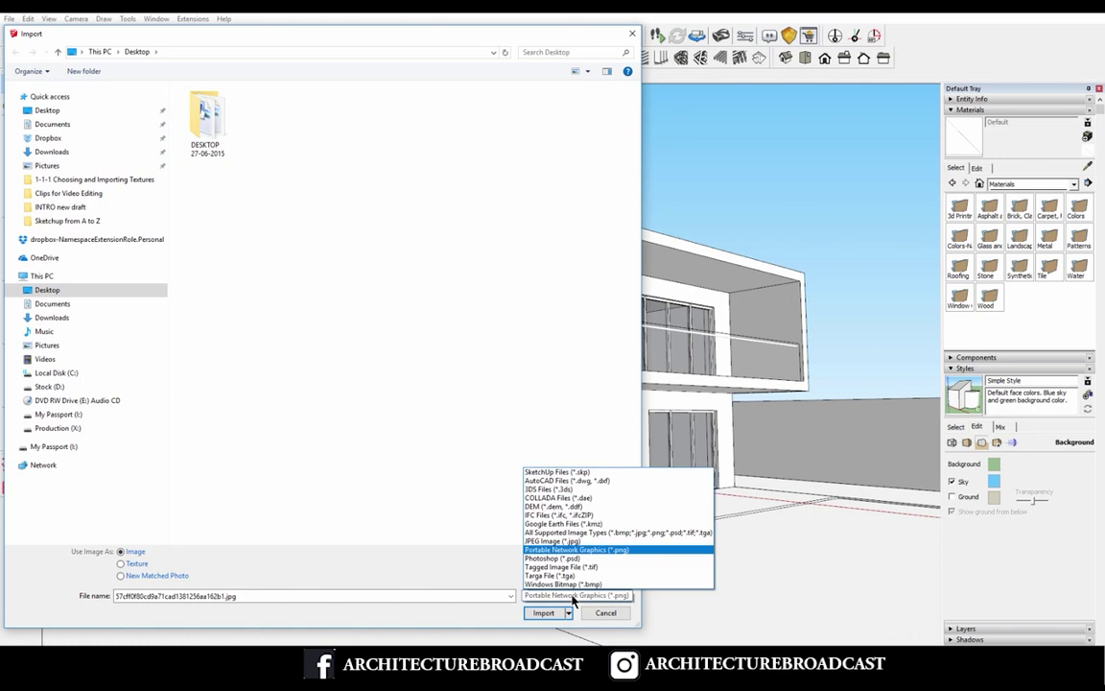
{"action": "left_click", "coordinate": [545, 542]}
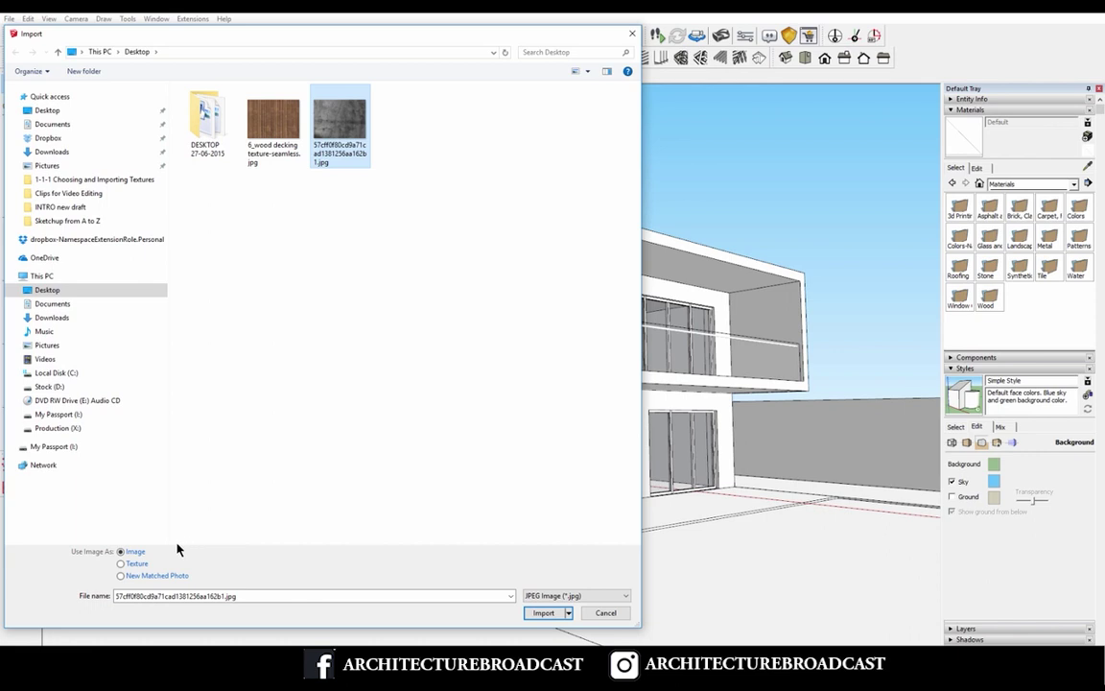
{"action": "left_click", "coordinate": [543, 612]}
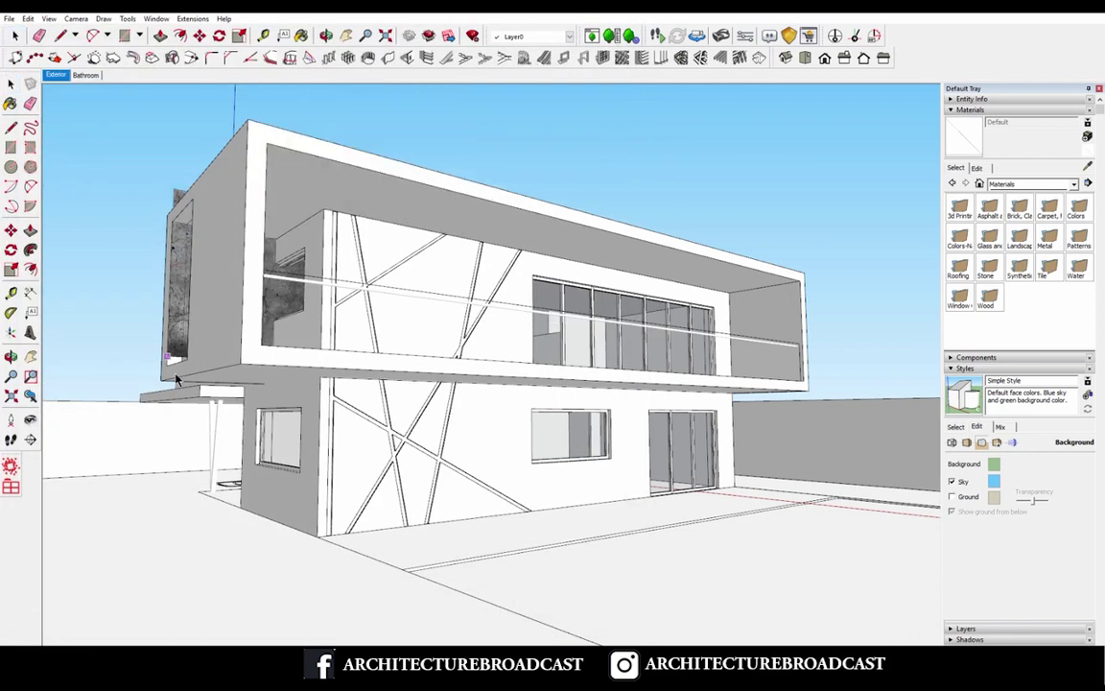
Step: Place the concrete image on the upper side wall with two corners and view it from Front
{"action": "left_click", "coordinate": [161, 382]}
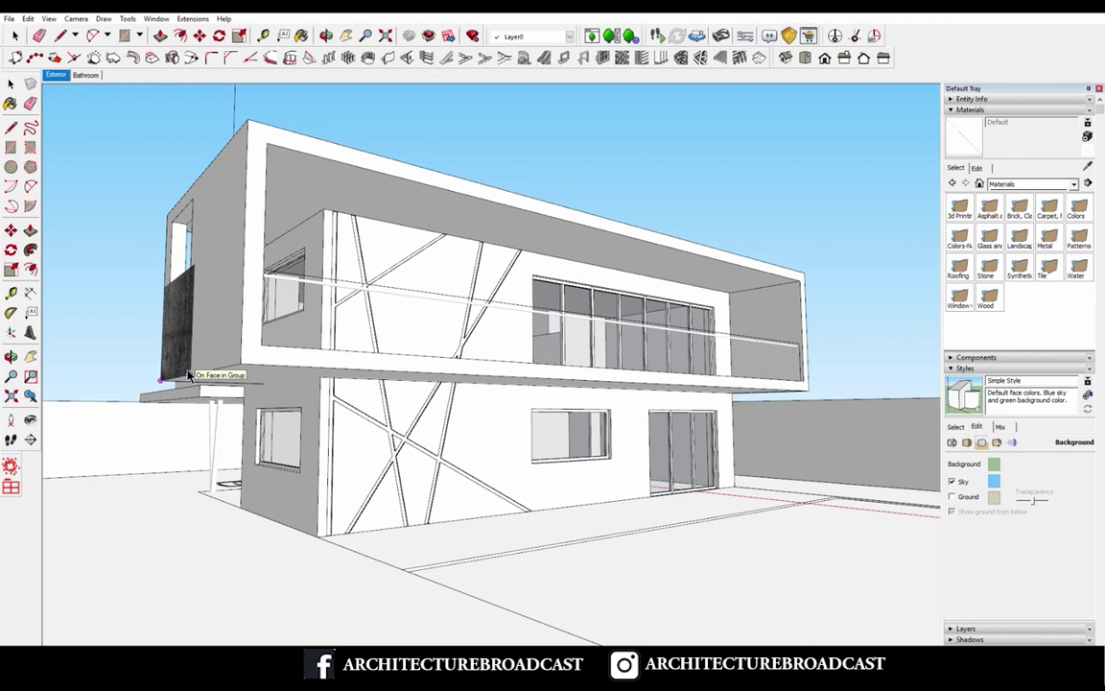
{"action": "left_click", "coordinate": [194, 374]}
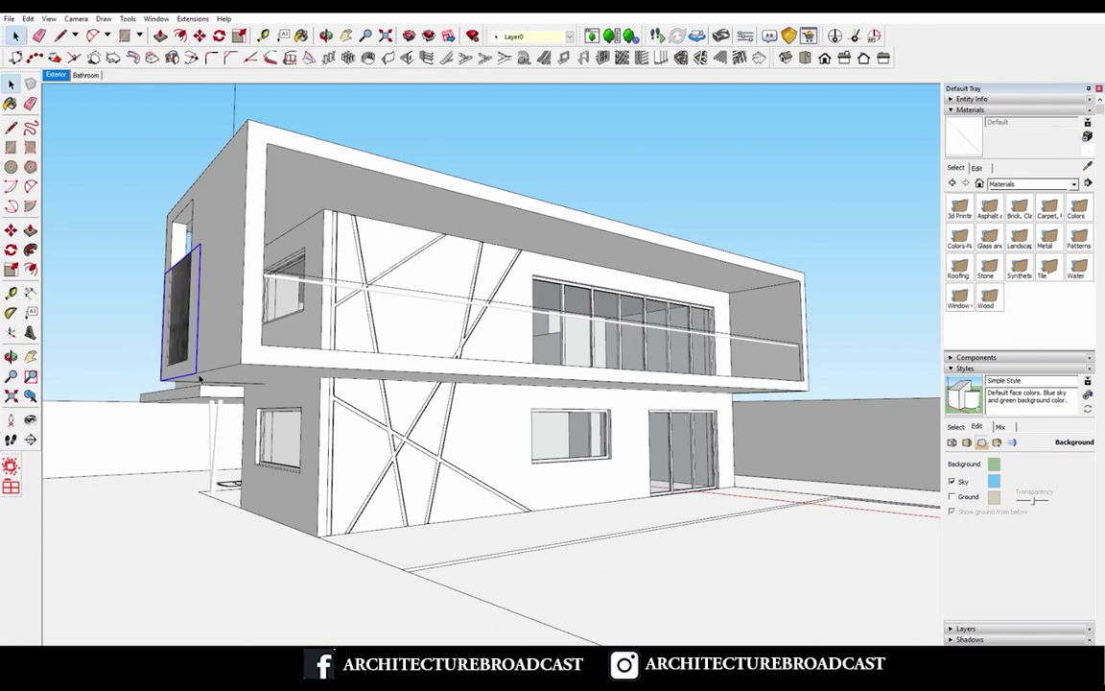
{"action": "middle_click_drag", "start_coordinate": [183, 303], "coordinate": [422, 316]}
{"action": "scroll", "coordinate": [322, 282], "scroll_direction": "up", "scroll_amount": 5}
{"action": "key", "text": "f"}
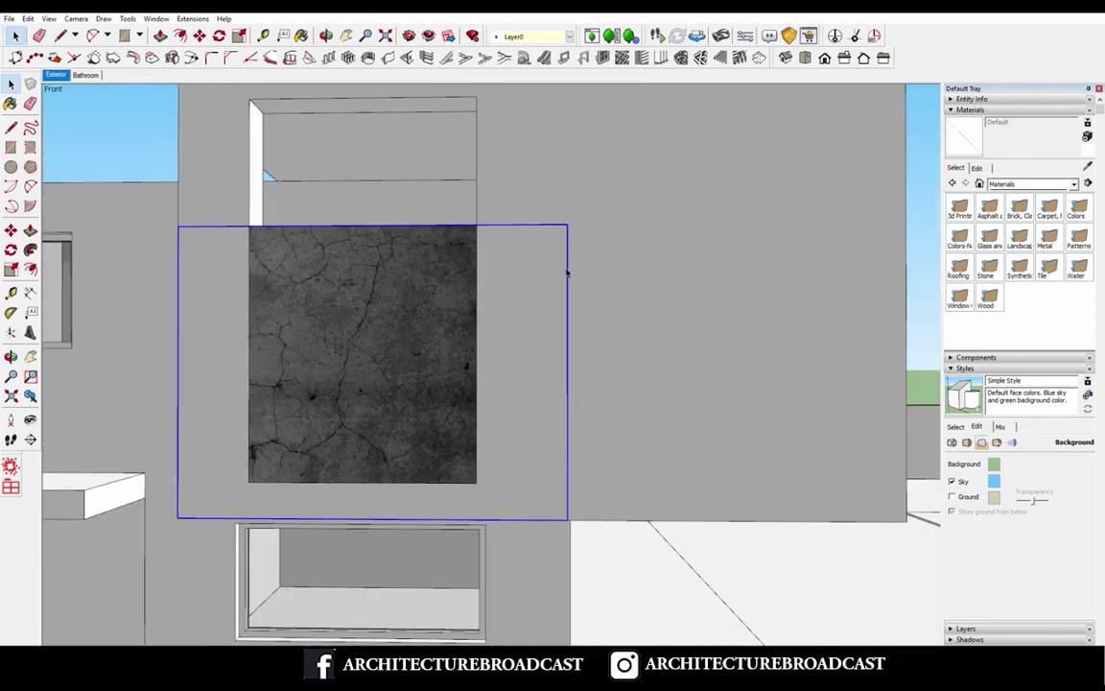
Step: Bring up the context menu for the placed concrete image panel
{"action": "key", "text": "b"}
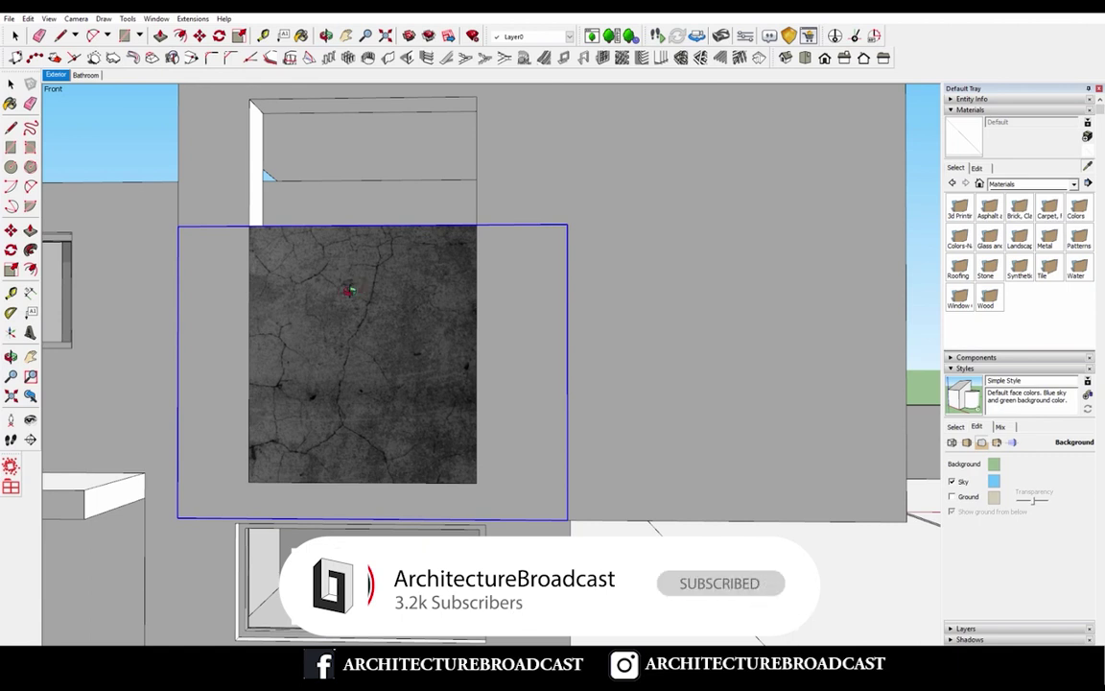
{"action": "key", "text": "space"}
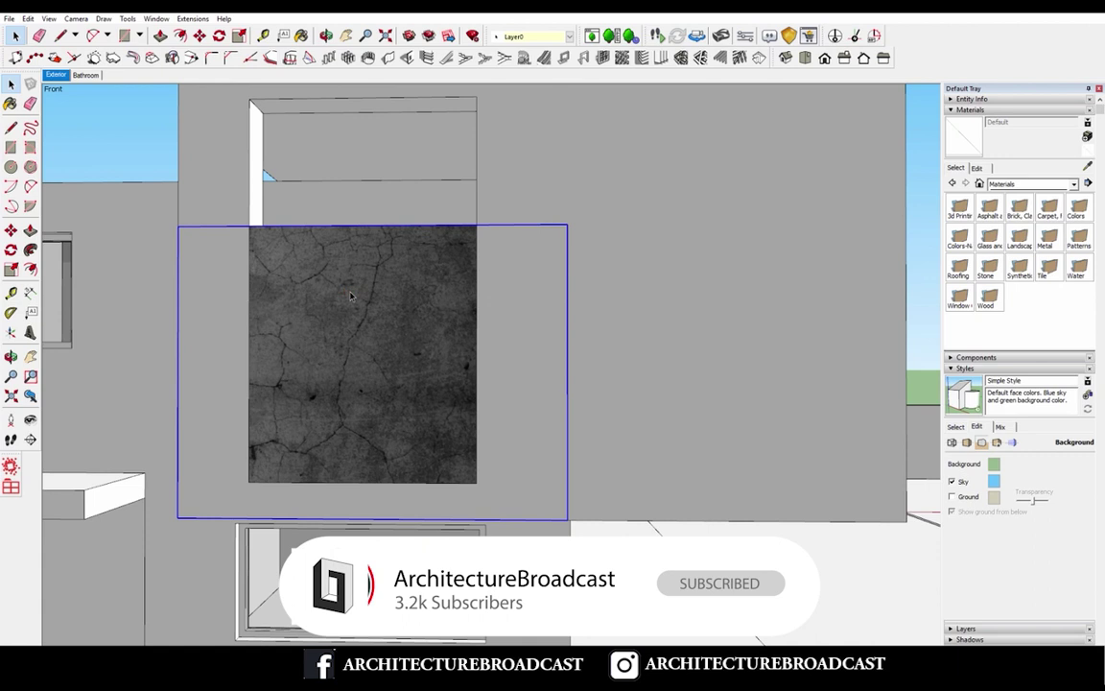
{"action": "right_click", "coordinate": [351, 293]}
Step: Explode the image into a textured face and sample its concrete as the current material
{"action": "left_click", "coordinate": [373, 343]}
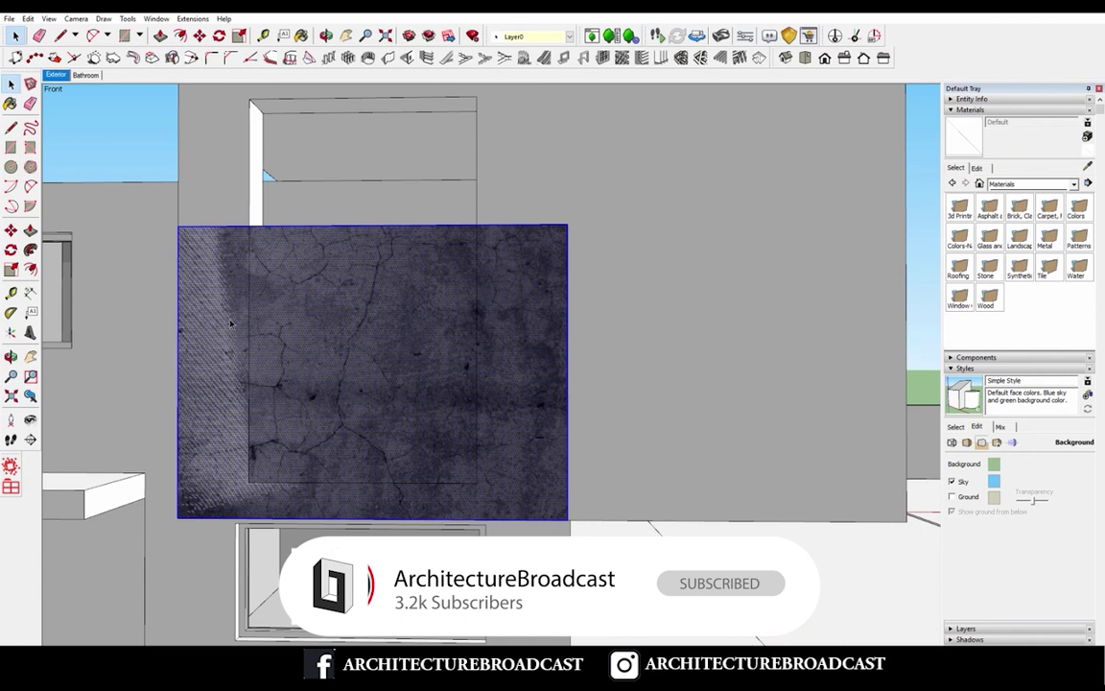
{"action": "key", "text": "ctrl+t"}
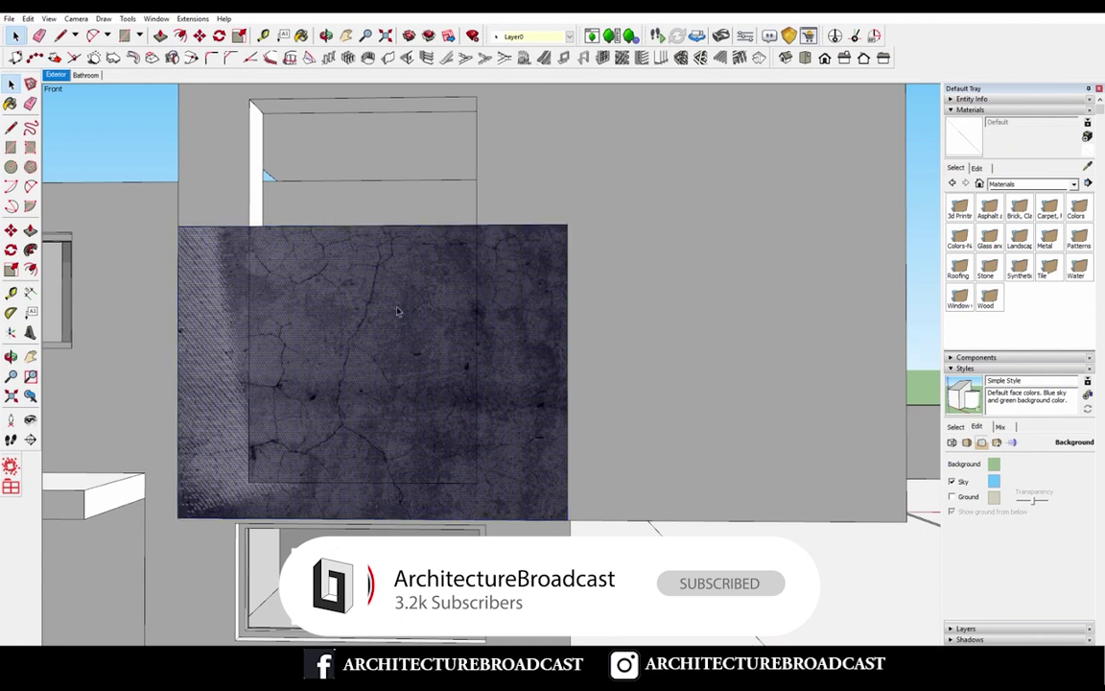
{"action": "key", "text": "b"}
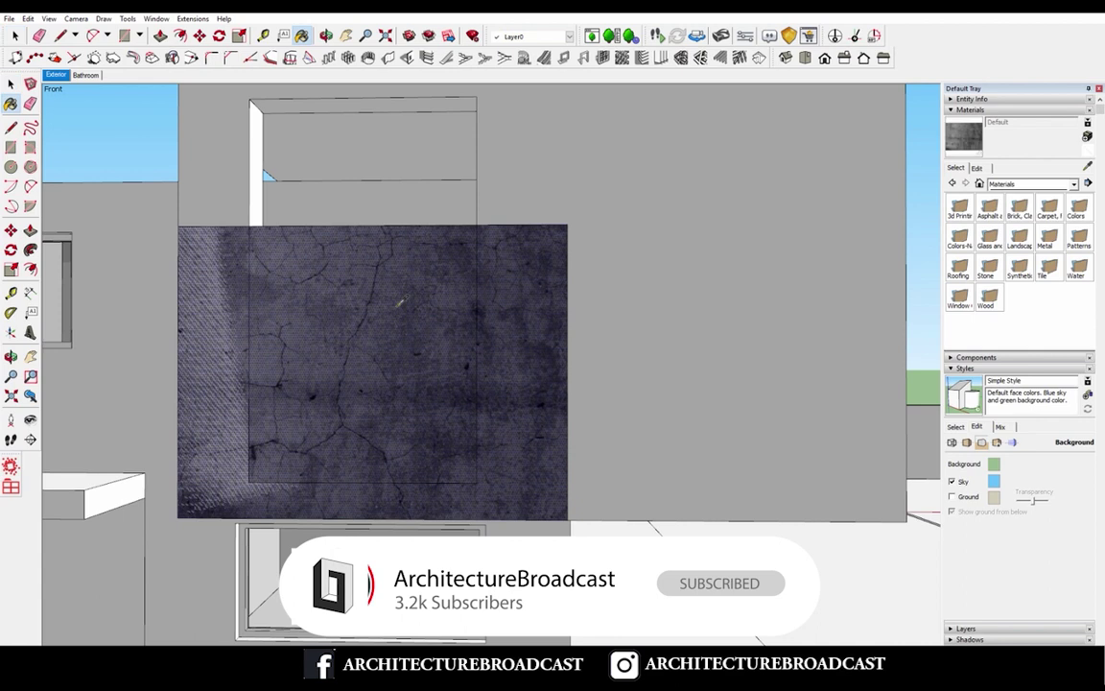
{"action": "left_click", "coordinate": [398, 302], "text": "alt"}
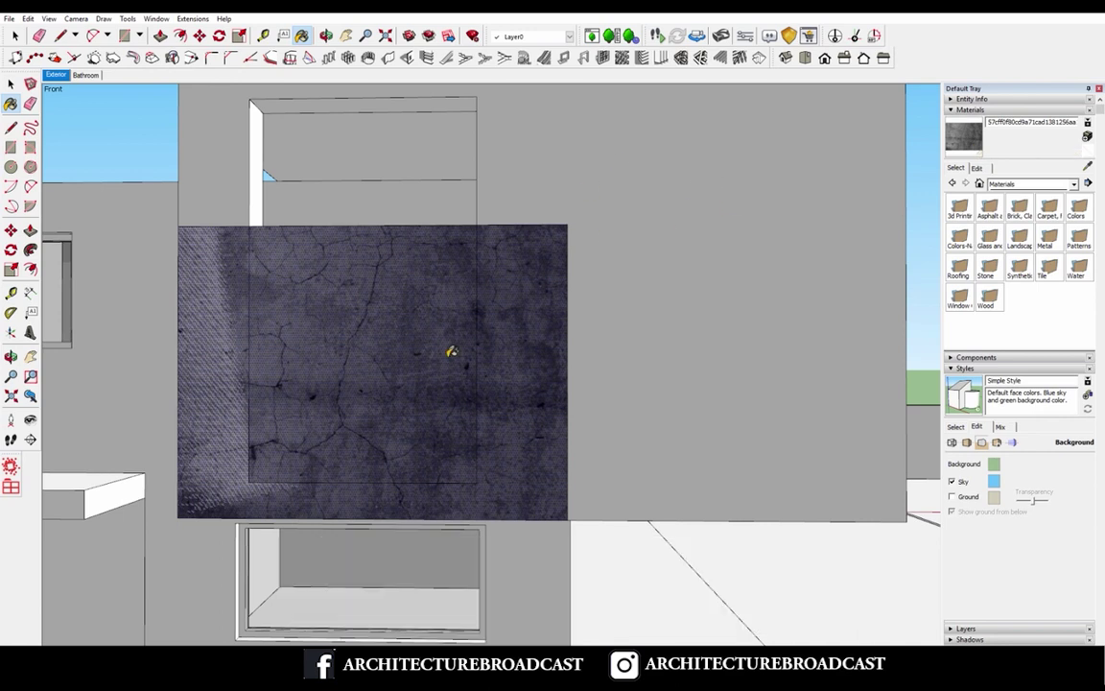
Step: Delete the temporary concrete image panel
{"action": "scroll", "coordinate": [301, 394], "scroll_direction": "down", "scroll_amount": 5}
{"action": "mouse_move", "coordinate": [388, 254]}
{"action": "middle_mouse_down"}
{"action": "mouse_move", "coordinate": [389, 362]}
{"action": "mouse_move", "coordinate": [330, 351]}
{"action": "middle_mouse_up"}
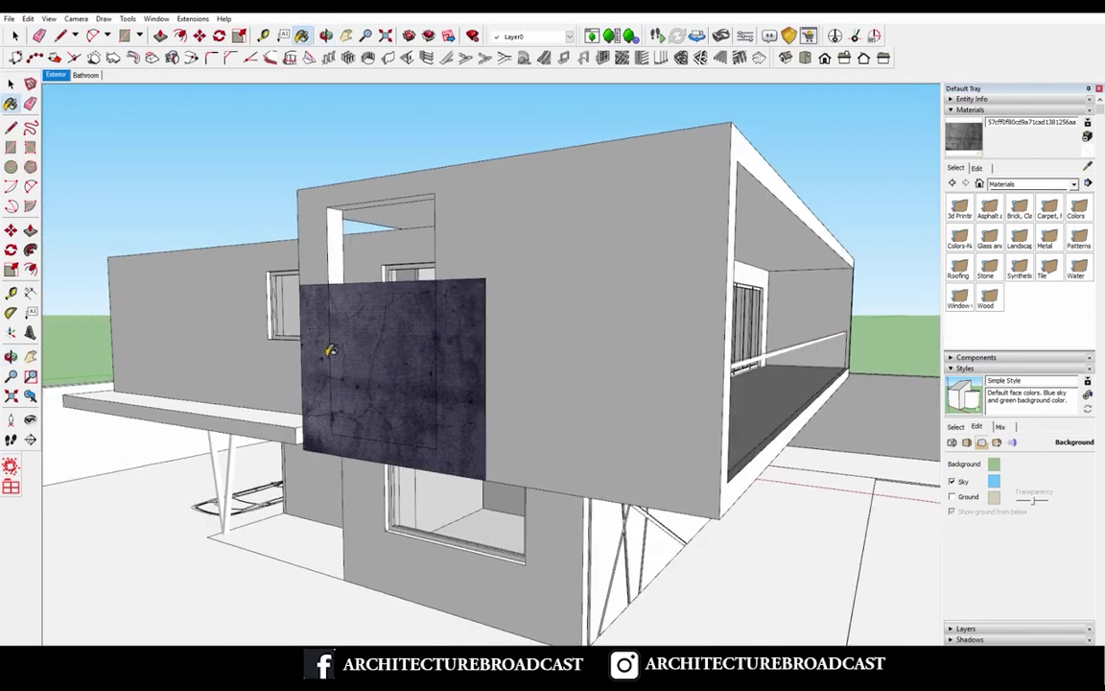
{"action": "key", "text": "space"}
{"action": "left_click", "coordinate": [403, 322]}
{"action": "key", "text": "Delete"}
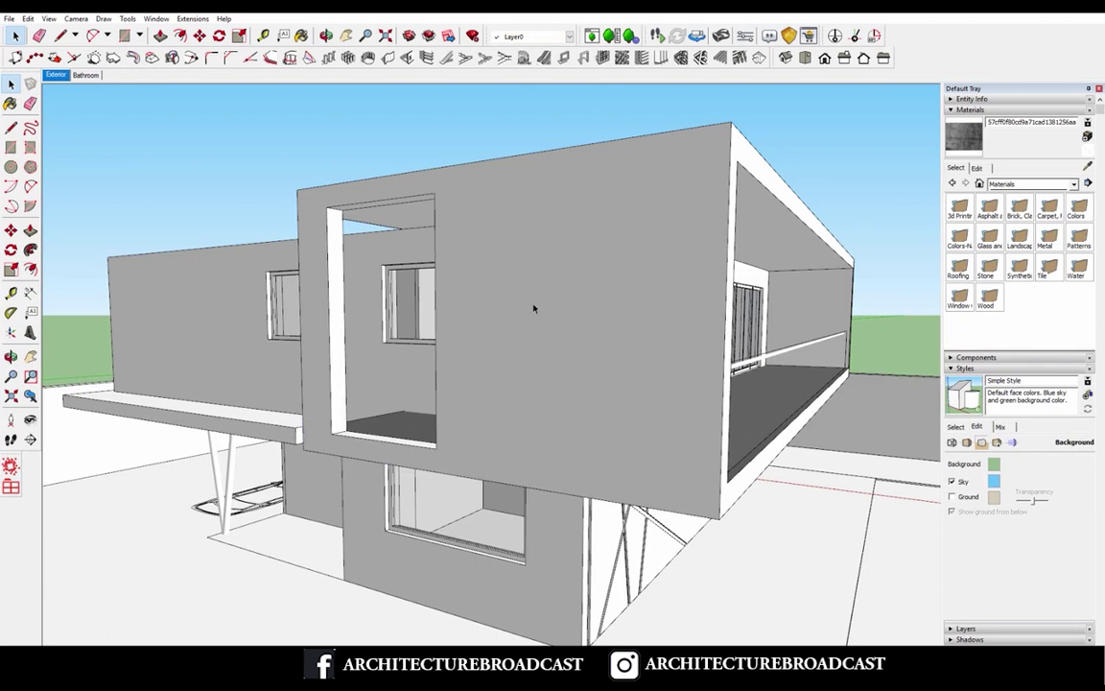
Step: Paint the upper volume's front wall inside the building group with the cracked concrete
{"action": "double_click", "coordinate": [601, 308]}
{"action": "left_click", "coordinate": [510, 281]}
{"action": "key", "text": "b"}
{"action": "left_click", "coordinate": [506, 215]}
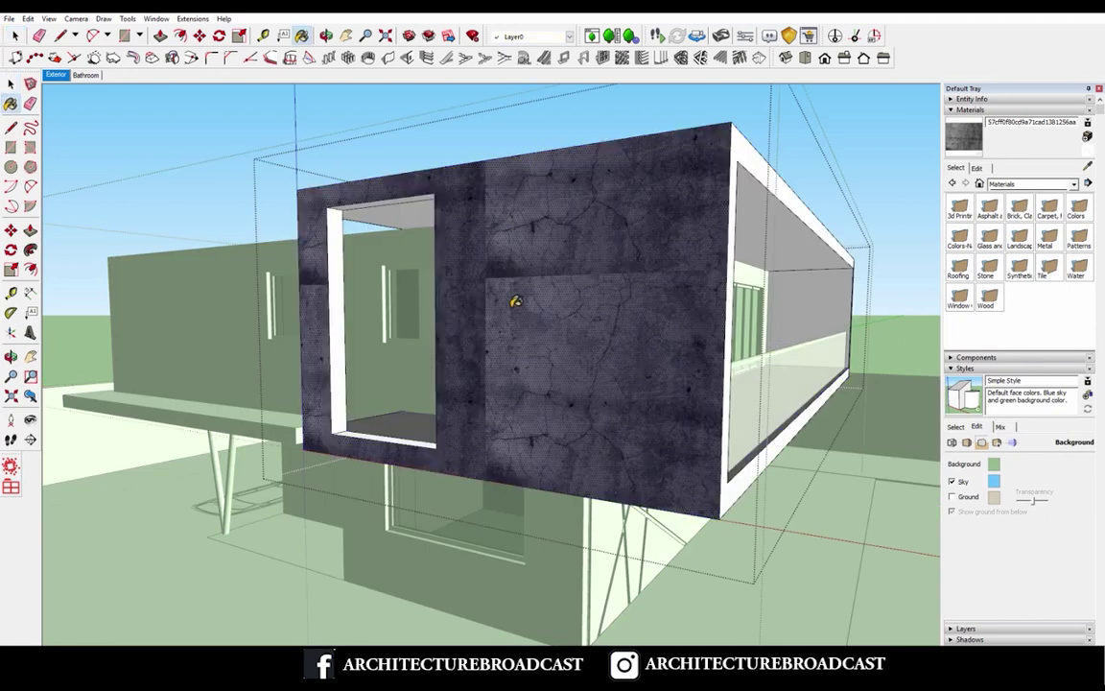
{"action": "key", "text": "space"}
{"action": "key", "text": "Escape"}
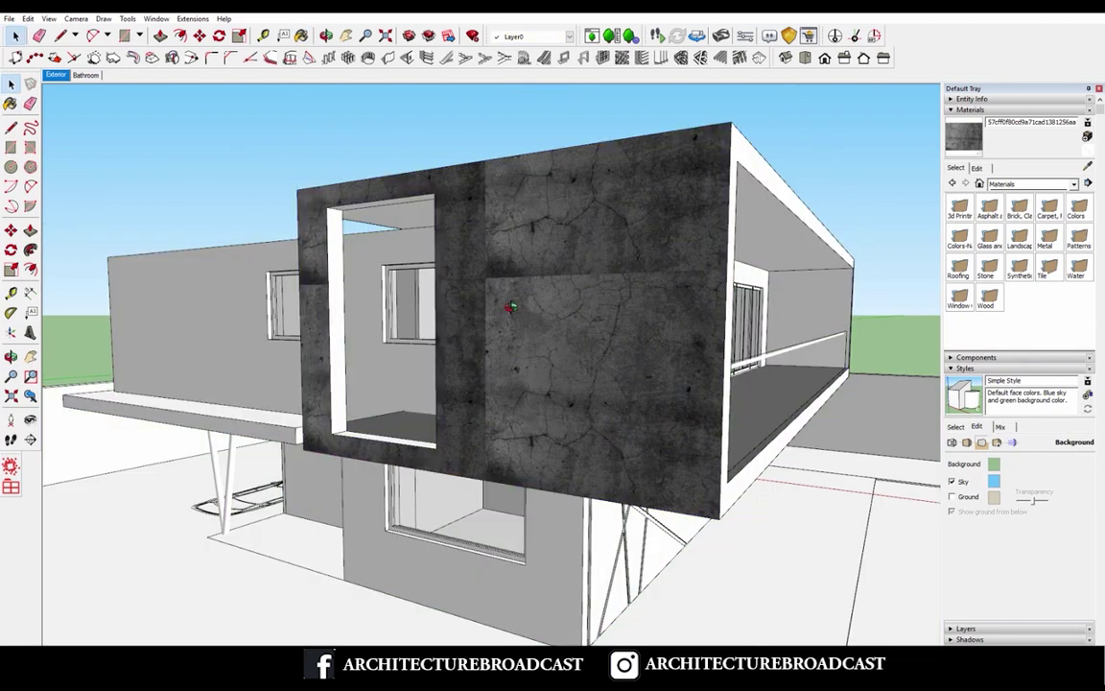
Step: Orbit and zoom in to inspect the concrete-textured upper box
{"action": "middle_click_drag", "start_coordinate": [440, 336], "coordinate": [324, 355]}
{"action": "middle_click_drag", "start_coordinate": [490, 416], "coordinate": [456, 248]}
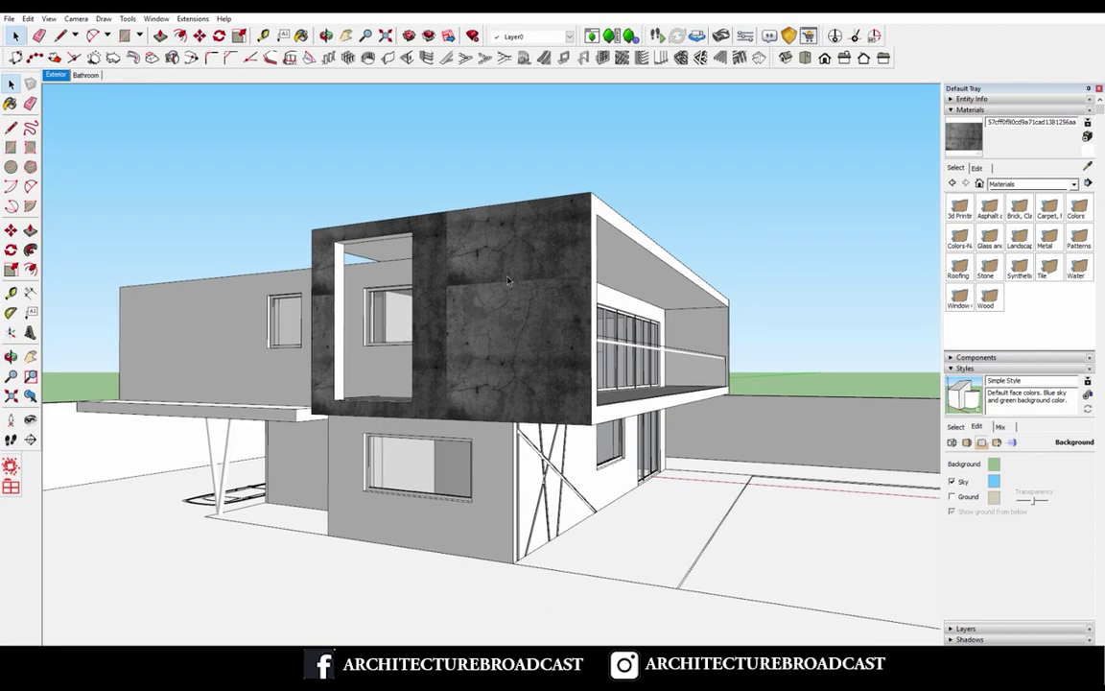
{"action": "scroll", "coordinate": [417, 356], "scroll_direction": "up", "scroll_amount": 3}
{"action": "middle_click_drag", "start_coordinate": [416, 355], "coordinate": [511, 488]}
{"action": "scroll", "coordinate": [393, 251], "scroll_direction": "up", "scroll_amount": 3}
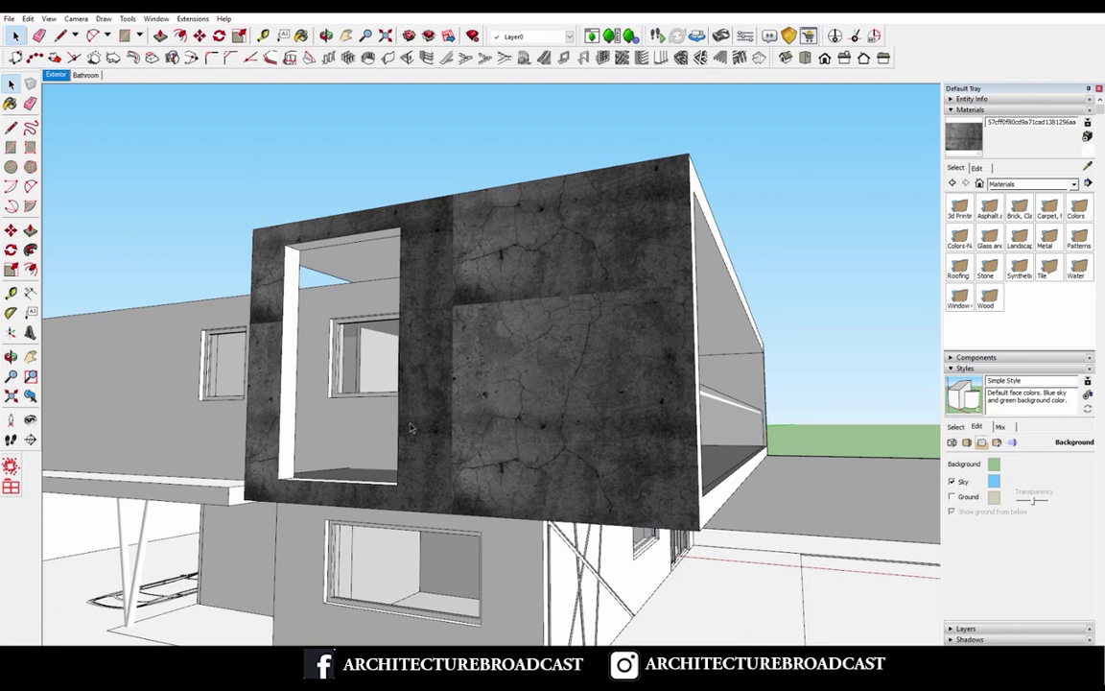
{"action": "middle_click_drag", "start_coordinate": [410, 428], "coordinate": [501, 405]}
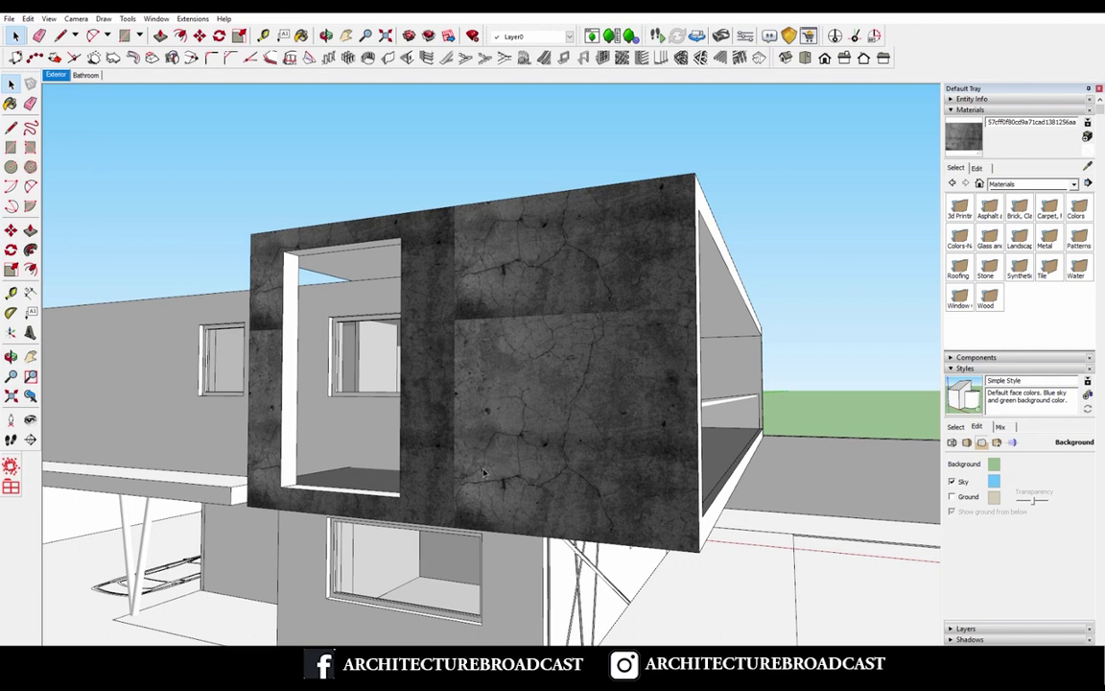
Step: Return to the large-size 'concrete texture' image results and scroll through the thumbnails
{"action": "left_click", "coordinate": [379, 641]}
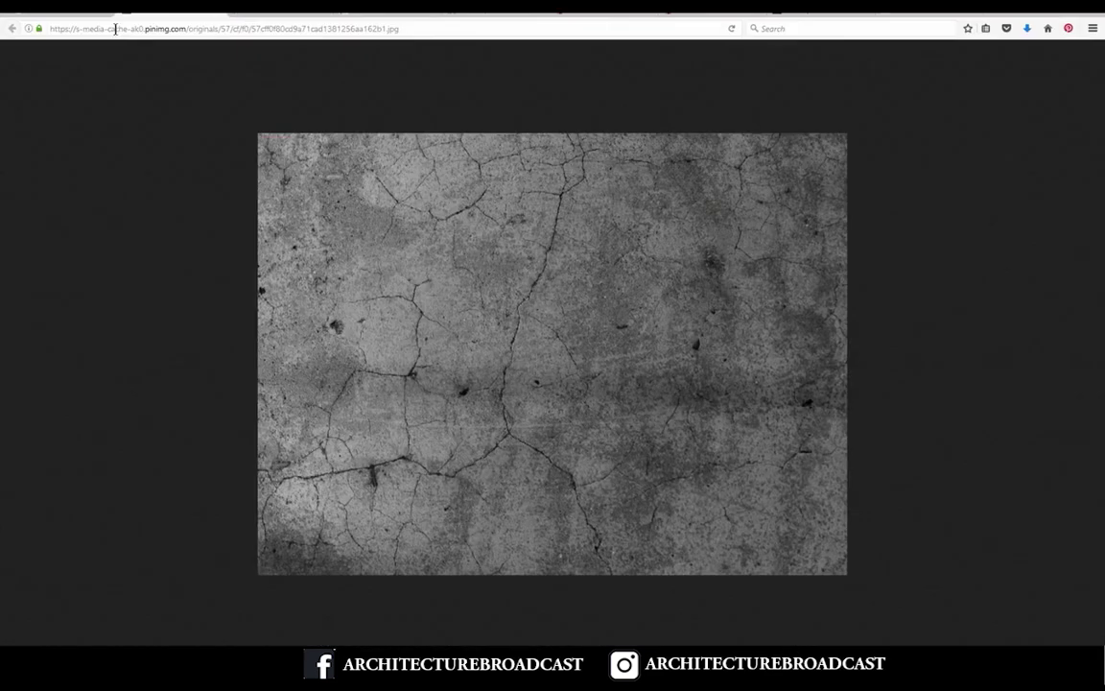
{"action": "key", "text": "alt+Left"}
{"action": "left_click", "coordinate": [1079, 211]}
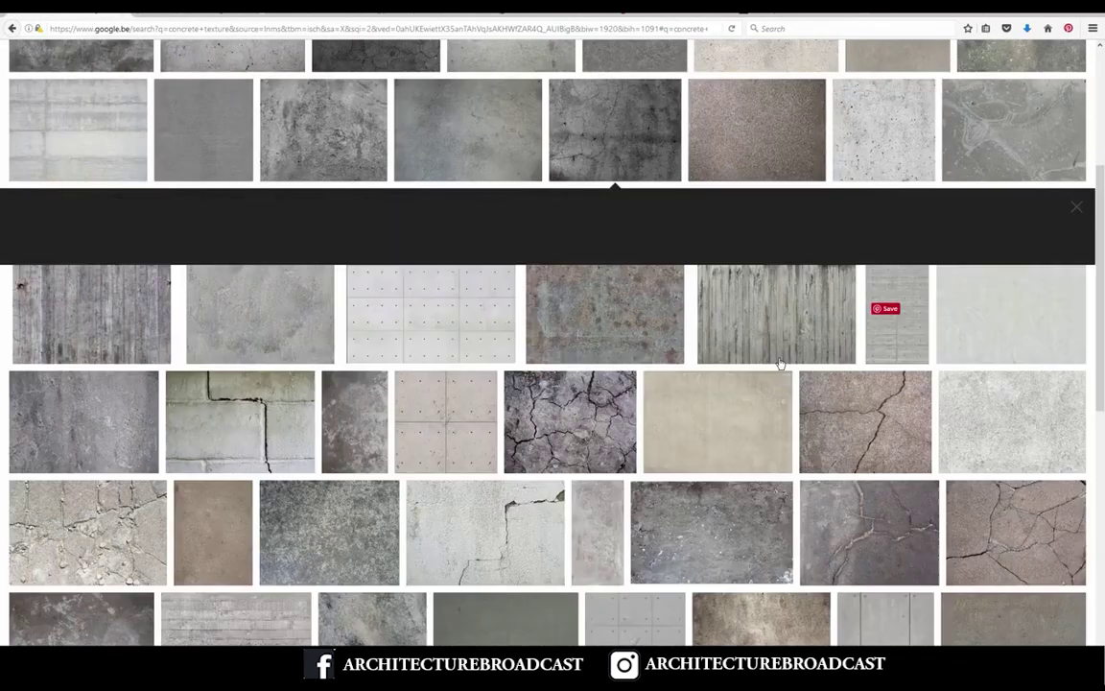
{"action": "scroll", "coordinate": [763, 389], "scroll_direction": "up", "scroll_amount": 5}
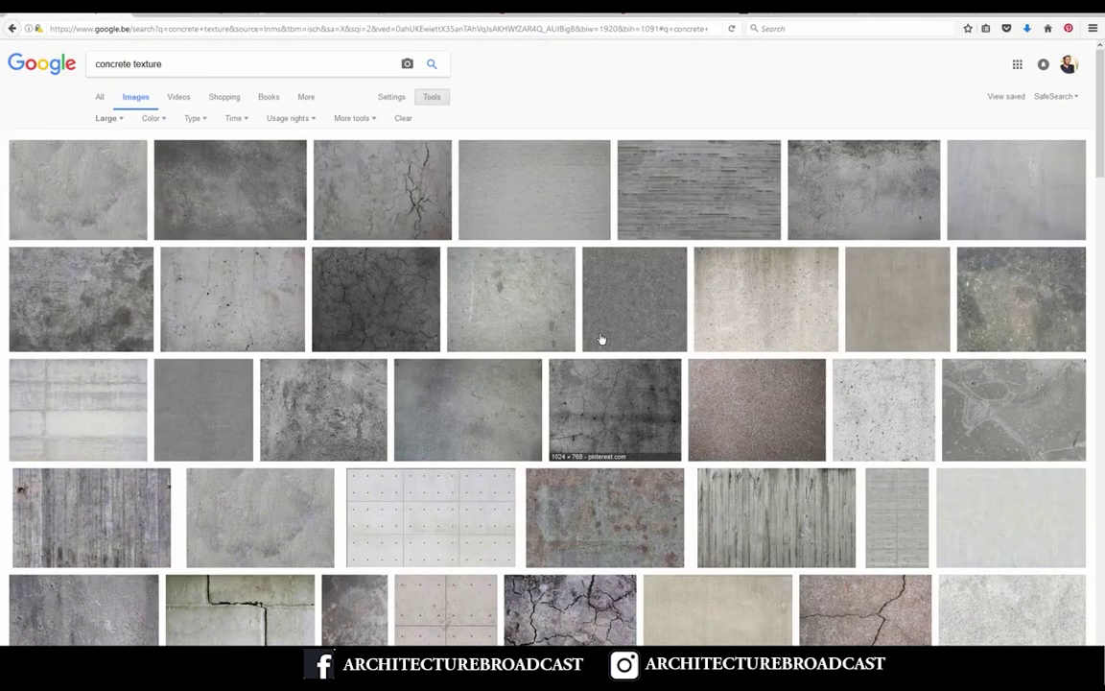
{"action": "scroll", "coordinate": [921, 358], "scroll_direction": "down", "scroll_amount": 1}
{"action": "scroll", "coordinate": [916, 358], "scroll_direction": "down", "scroll_amount": 1}
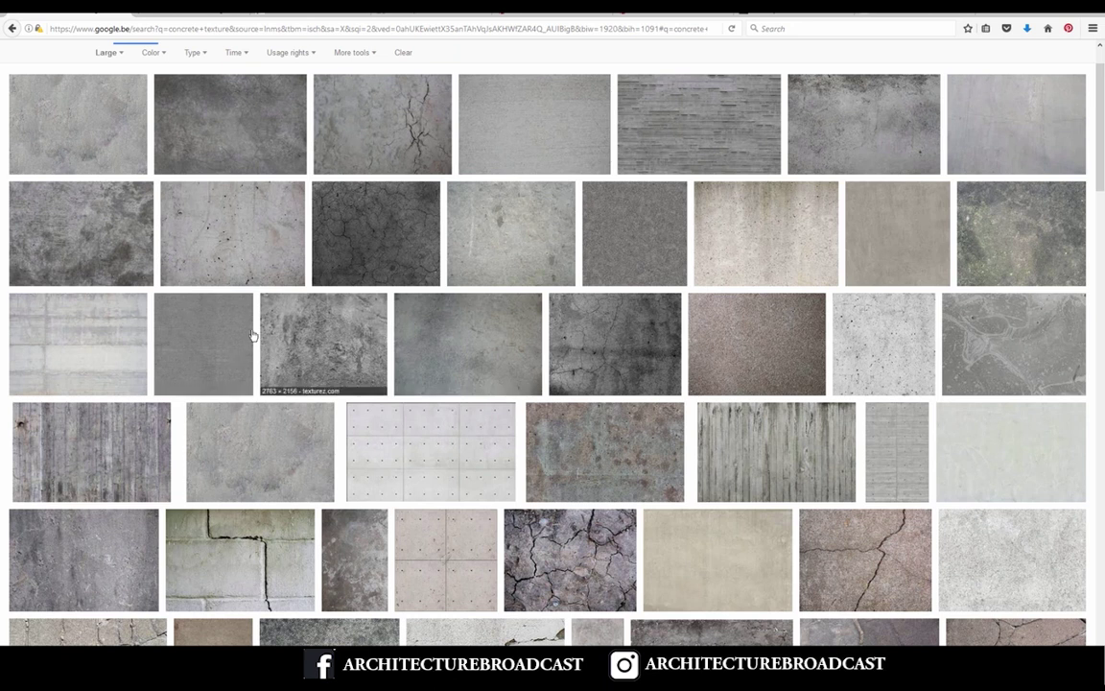
{"action": "scroll", "coordinate": [291, 316], "scroll_direction": "up", "scroll_amount": 2}
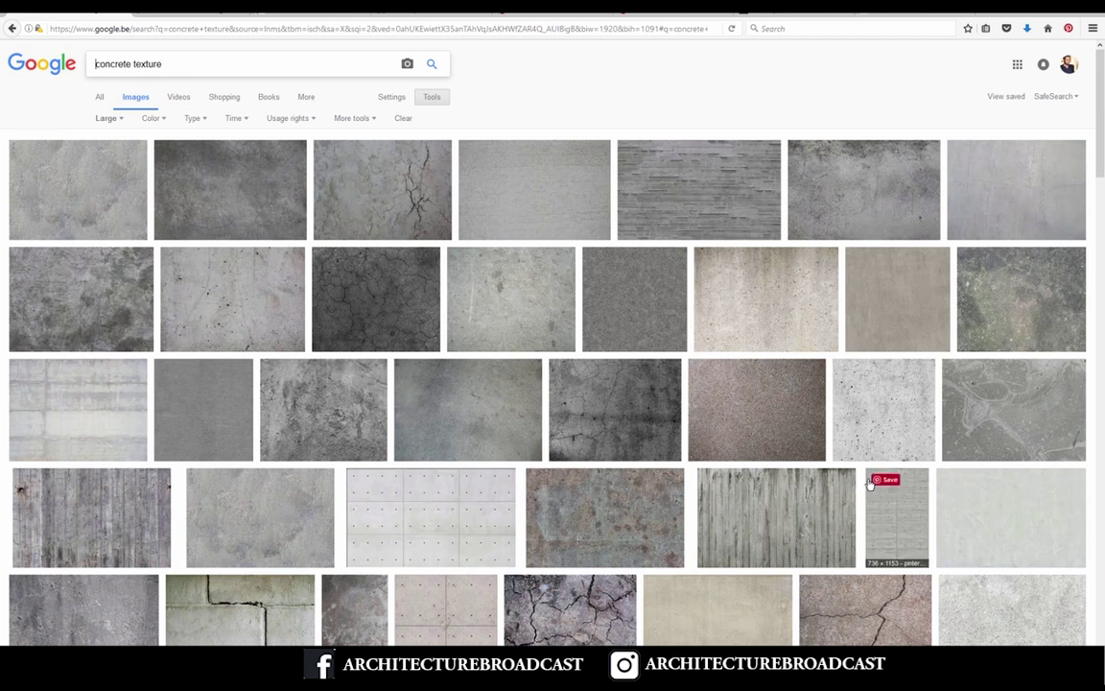
{"action": "scroll", "coordinate": [461, 364], "scroll_direction": "down", "scroll_amount": 5}
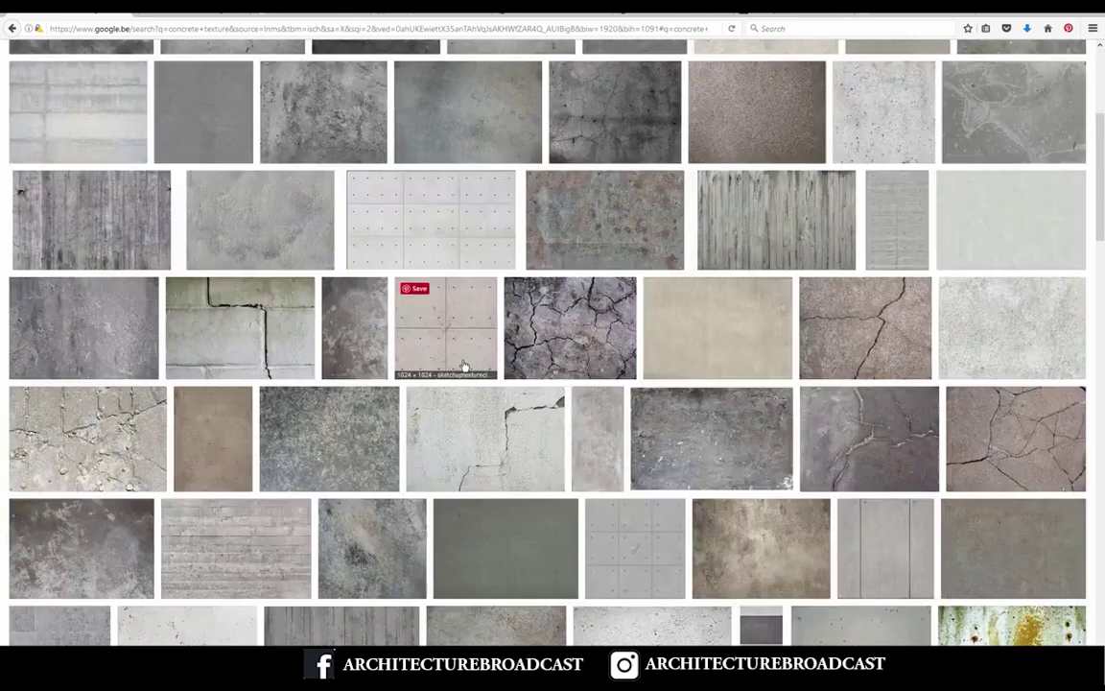
{"action": "scroll", "coordinate": [406, 502], "scroll_direction": "up", "scroll_amount": 5}
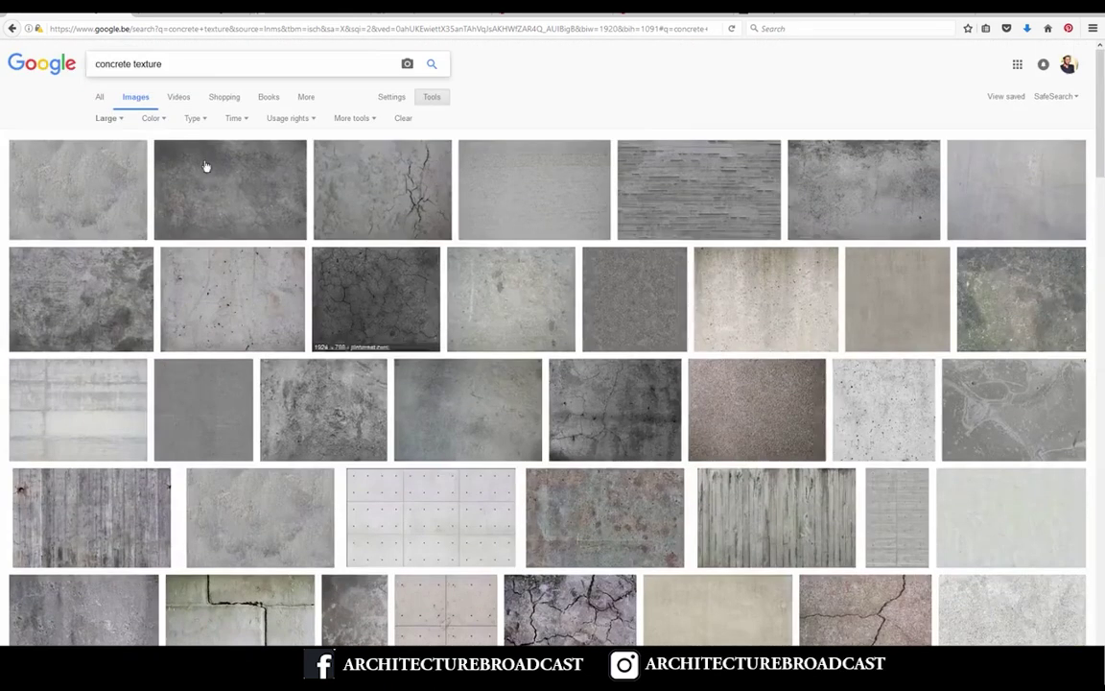
Step: Change the search to 'seamless concrete texture'
{"action": "left_click", "coordinate": [157, 63]}
{"action": "key", "text": "Home"}
{"action": "type", "text": "seamless"}
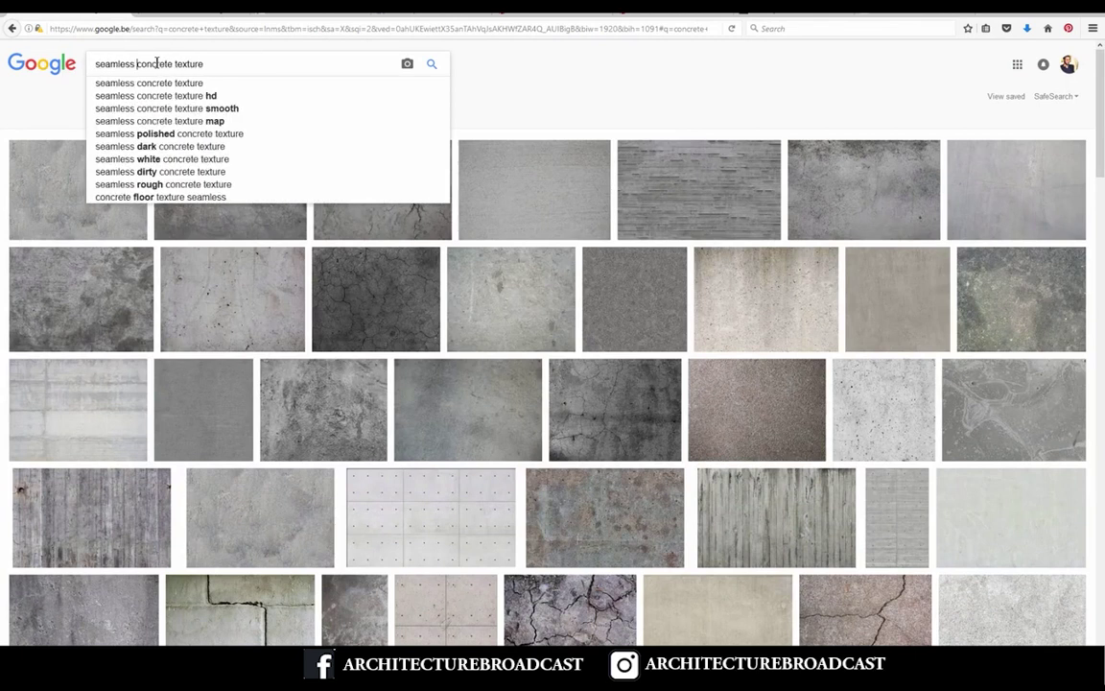
{"action": "key", "text": "Return"}
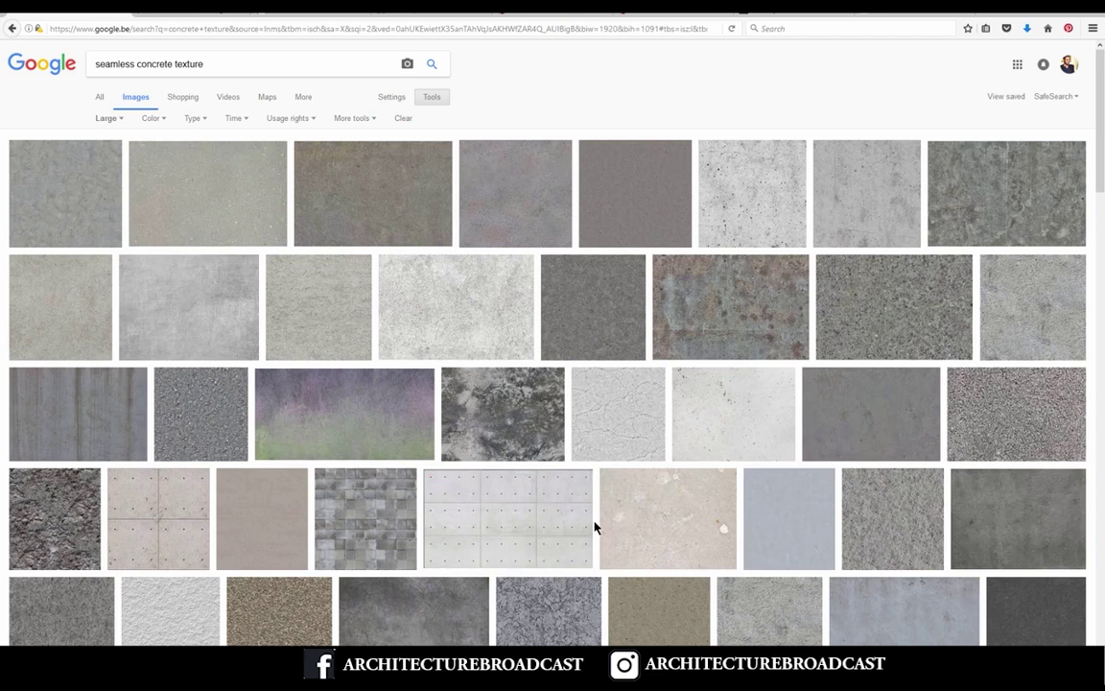
Step: Save the 1600 × 1600 smooth grey concrete image to the Desktop as a JPEG
{"action": "left_click", "coordinate": [669, 187]}
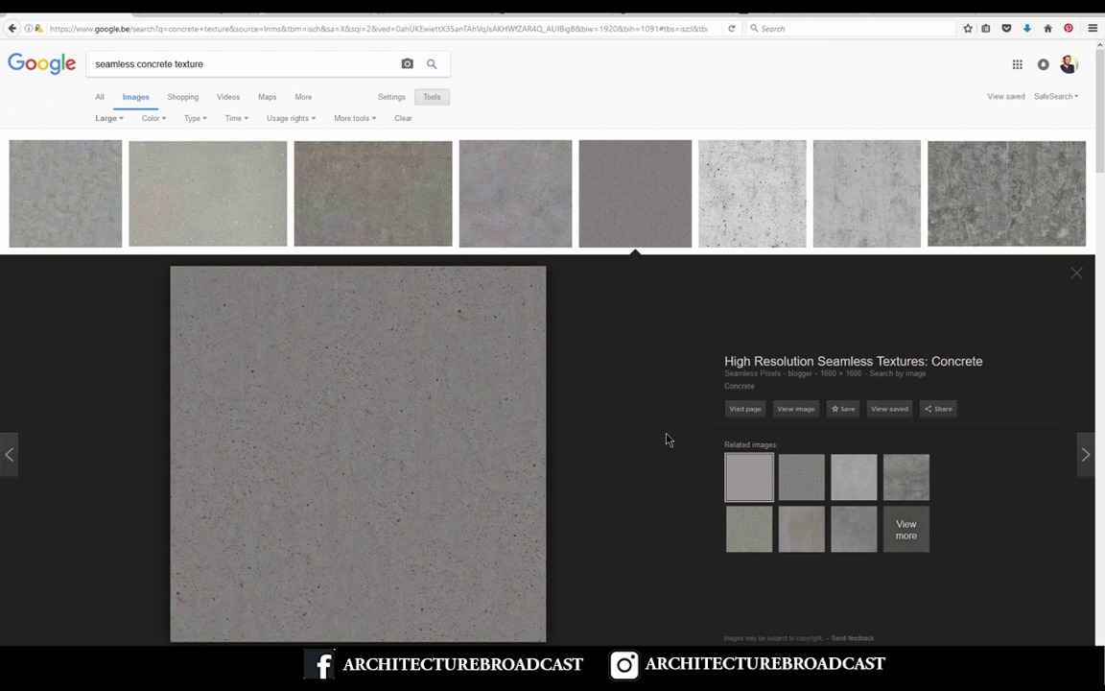
{"action": "left_click", "coordinate": [797, 410]}
{"action": "right_click", "coordinate": [510, 247]}
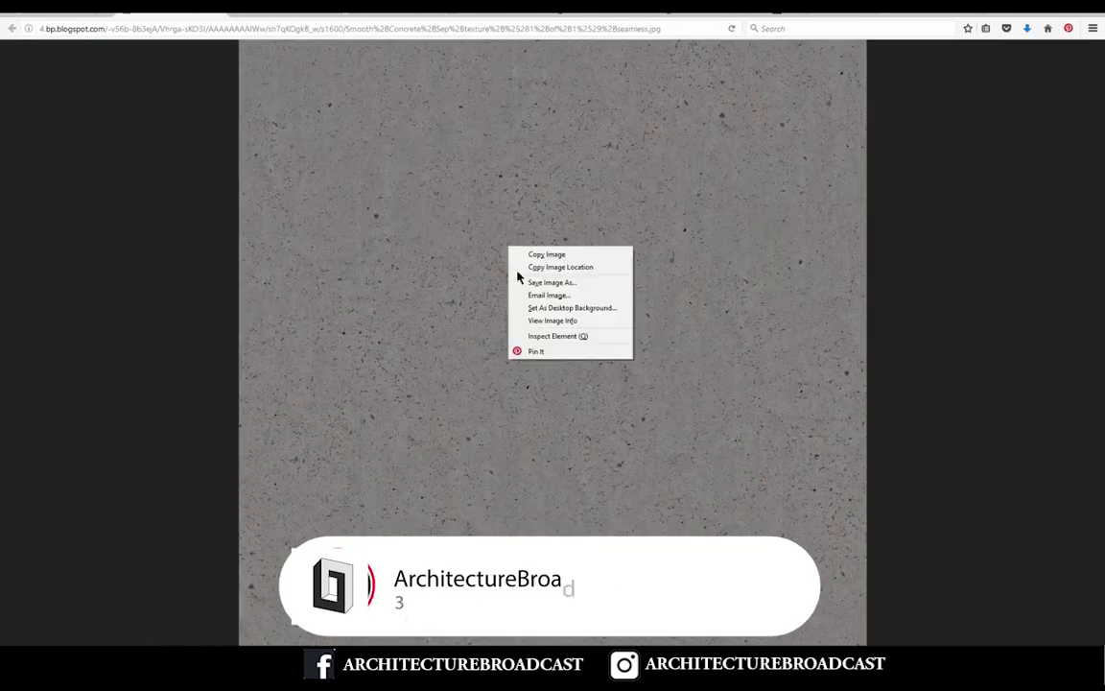
{"action": "left_click", "coordinate": [562, 284]}
{"action": "left_click", "coordinate": [165, 86]}
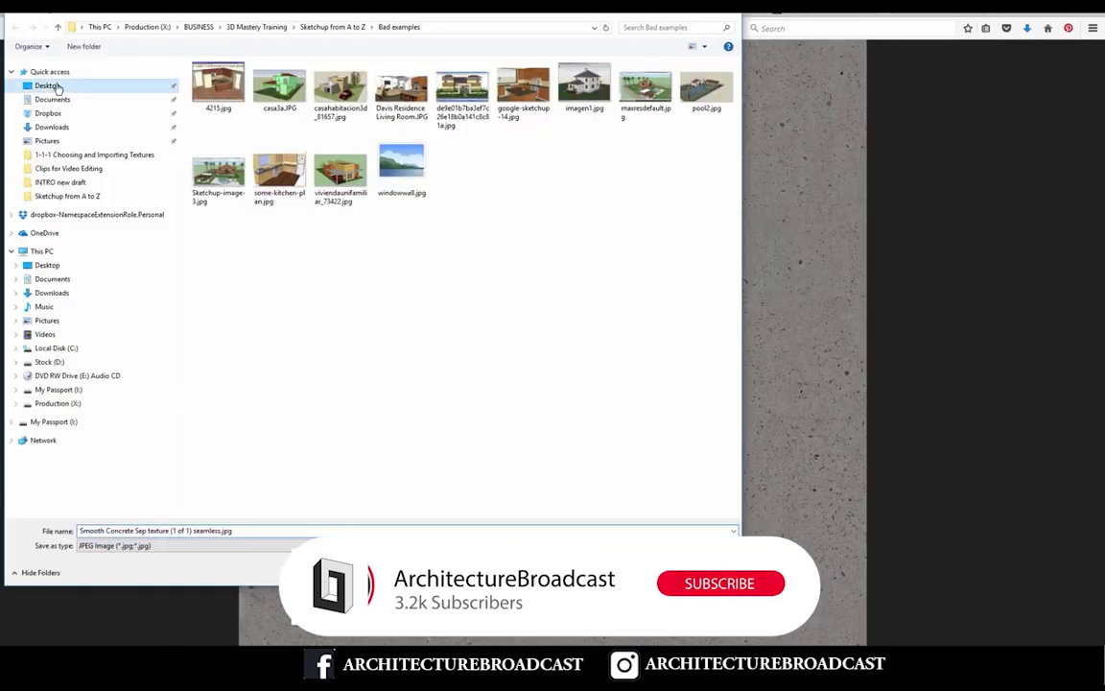
{"action": "key", "text": "Return"}
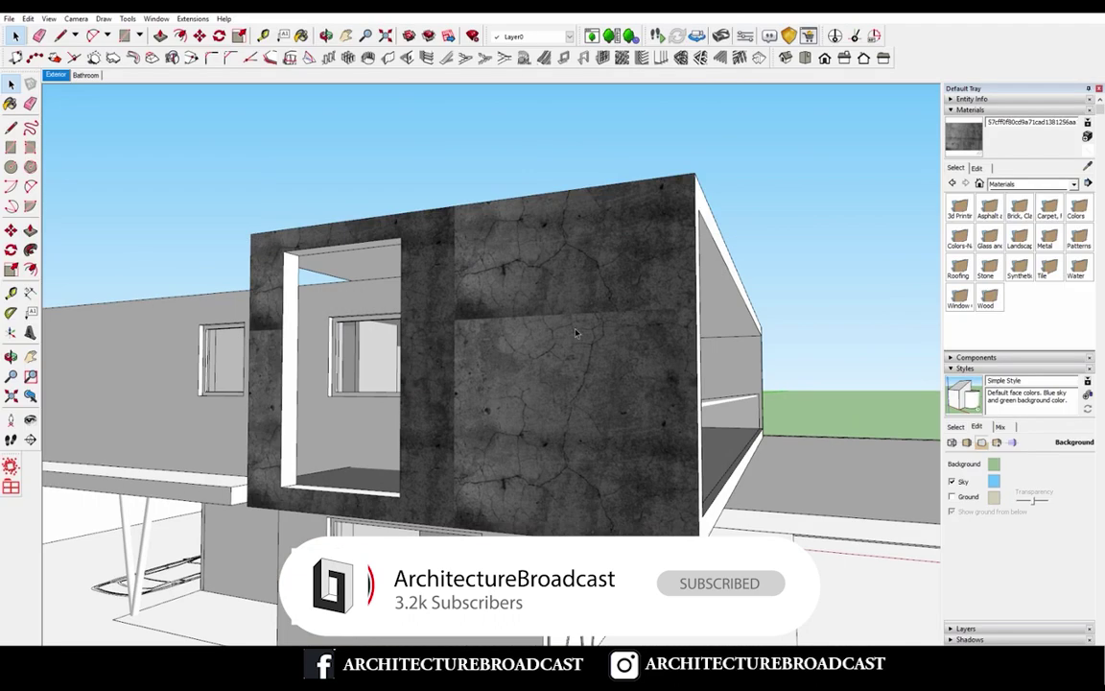
Step: Import the Smooth Concrete seamless JPEG into SketchUp with Use Image As set to Texture
{"action": "middle_click_drag", "start_coordinate": [576, 333], "coordinate": [414, 271]}
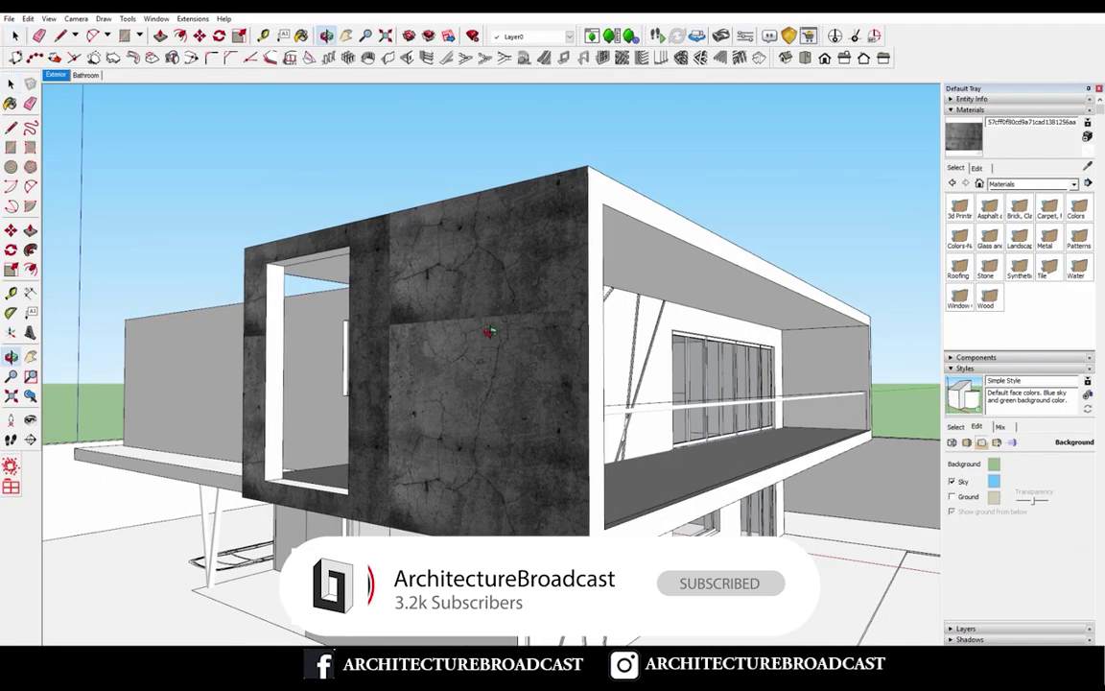
{"action": "left_click", "coordinate": [8, 19]}
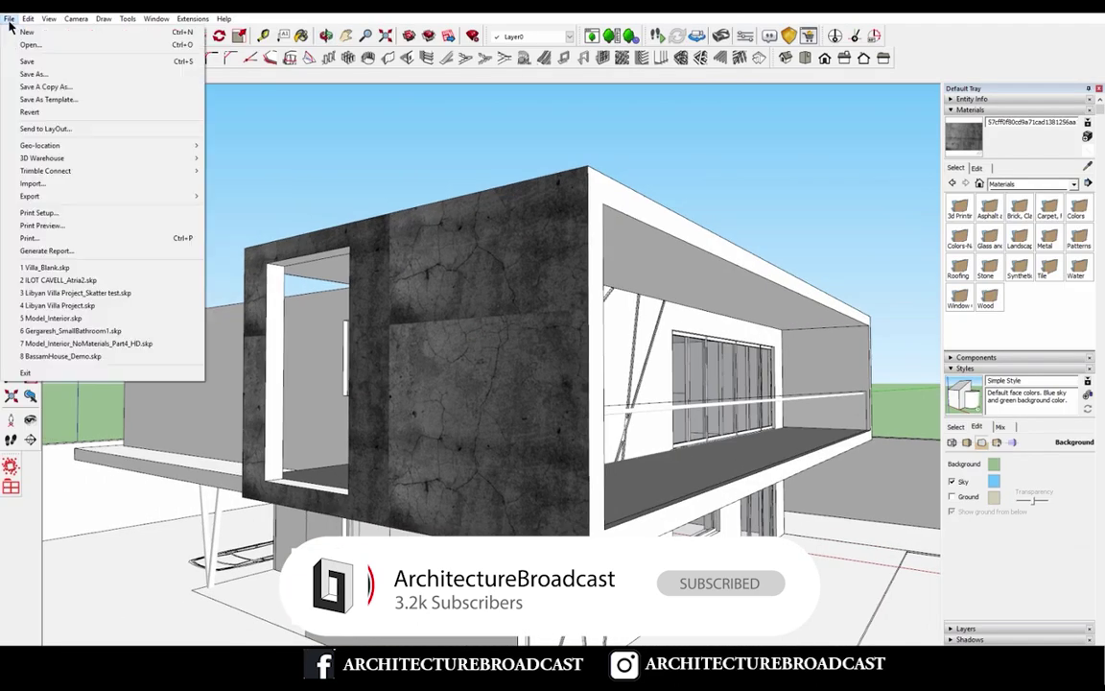
{"action": "left_click", "coordinate": [63, 183]}
{"action": "left_click", "coordinate": [404, 116]}
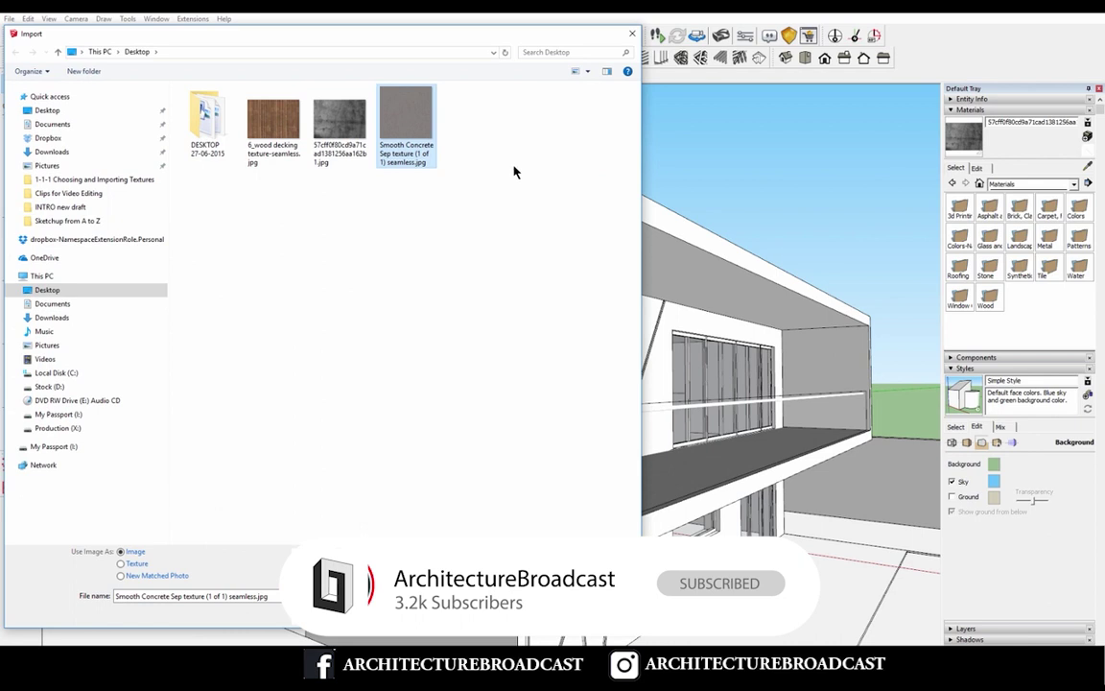
{"action": "left_click", "coordinate": [121, 564]}
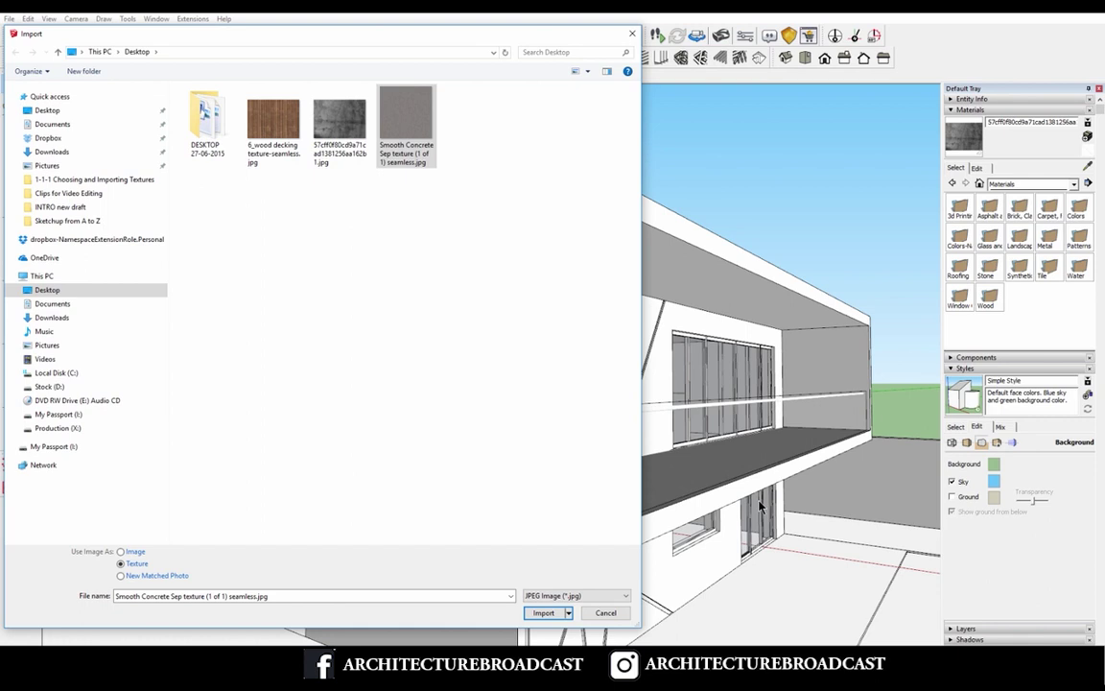
{"action": "left_click", "coordinate": [543, 612]}
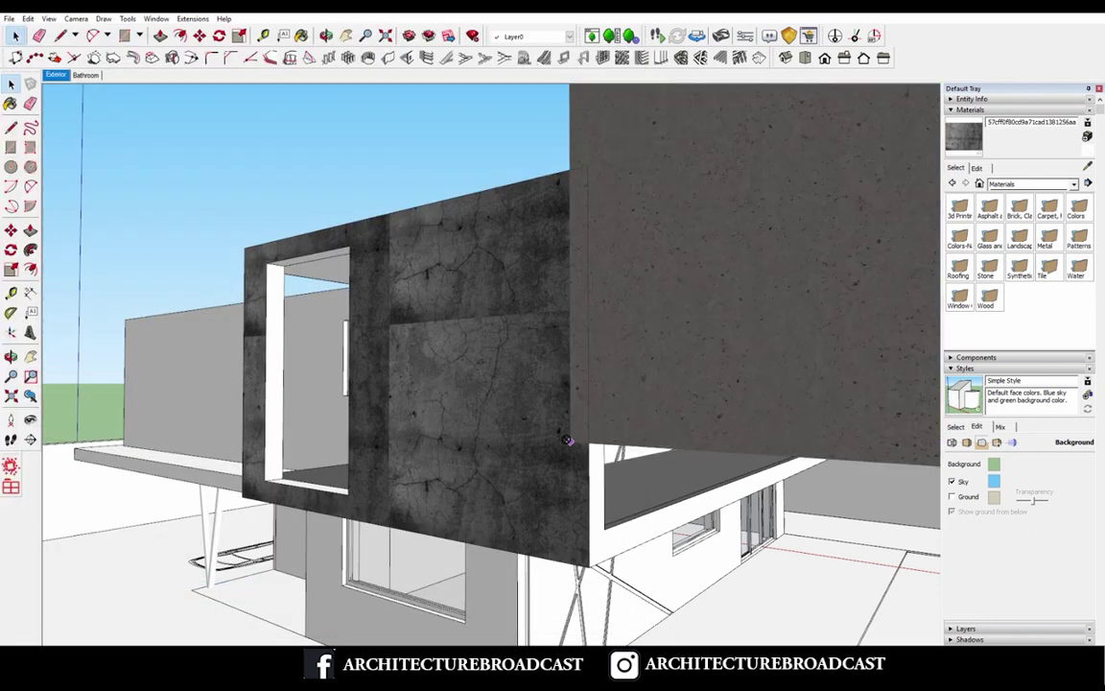
{"action": "scroll", "coordinate": [447, 434], "scroll_direction": "down", "scroll_amount": 5}
Step: Cancel the pending placement and select the upper box's front wall inside its nested groups
{"action": "middle_click_drag", "start_coordinate": [447, 435], "coordinate": [494, 446]}
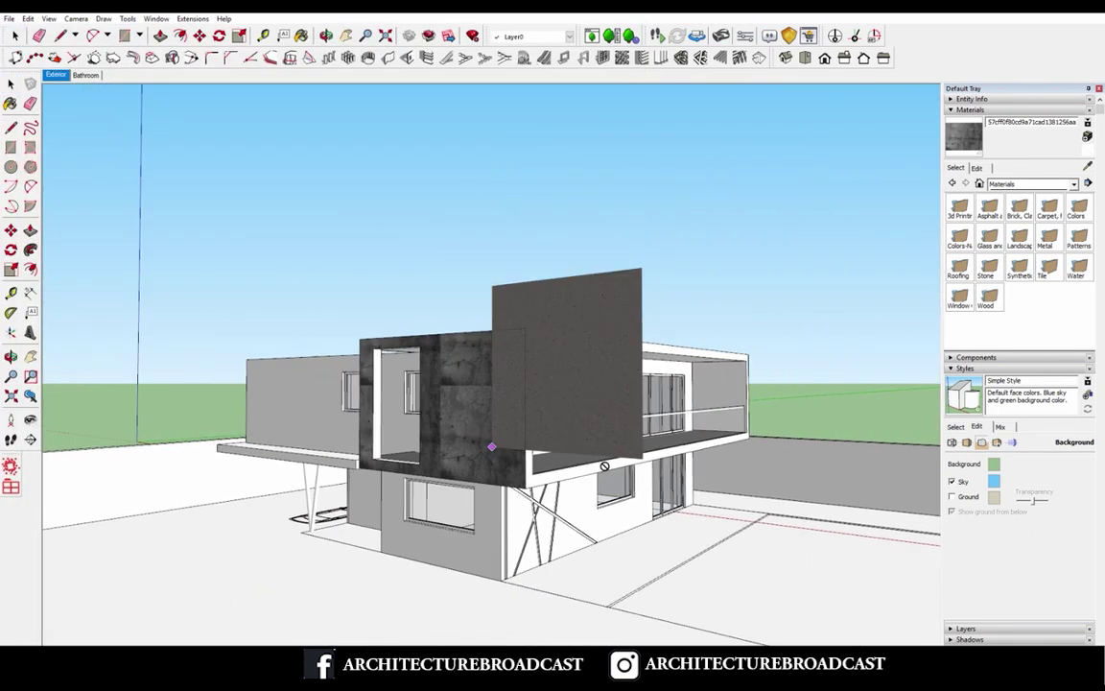
{"action": "middle_click_drag", "start_coordinate": [529, 406], "coordinate": [561, 424]}
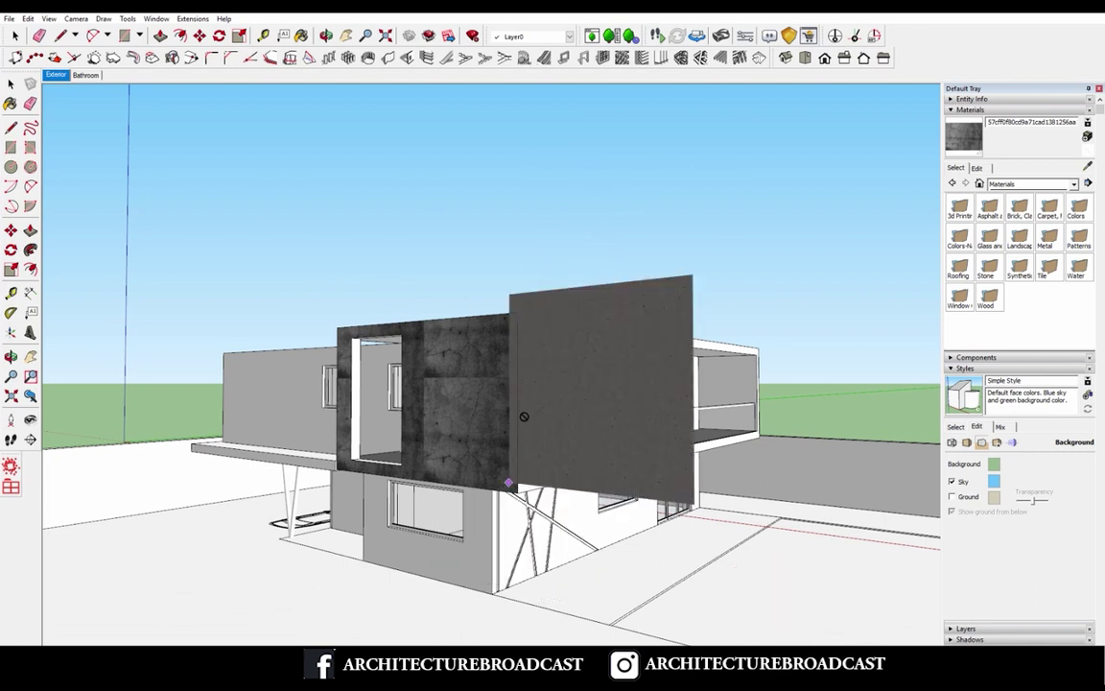
{"action": "key", "text": "Escape"}
{"action": "key", "text": "space"}
{"action": "left_click", "coordinate": [525, 431]}
{"action": "double_click", "coordinate": [524, 431]}
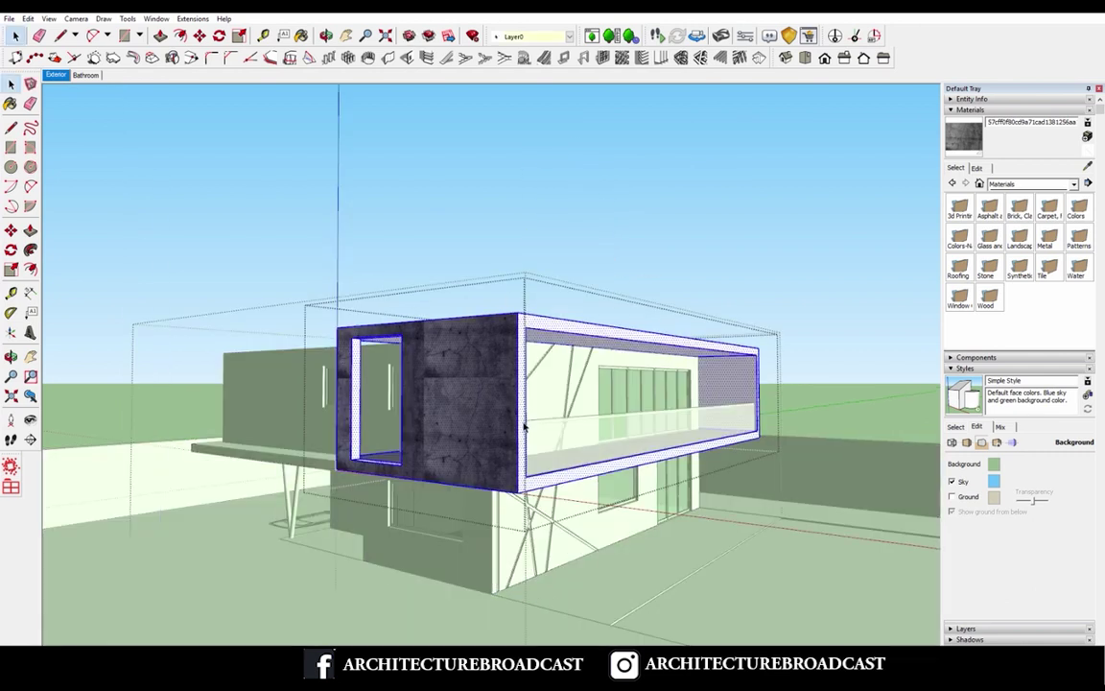
{"action": "double_click", "coordinate": [518, 411]}
{"action": "scroll", "coordinate": [523, 317], "scroll_direction": "up", "scroll_amount": 3}
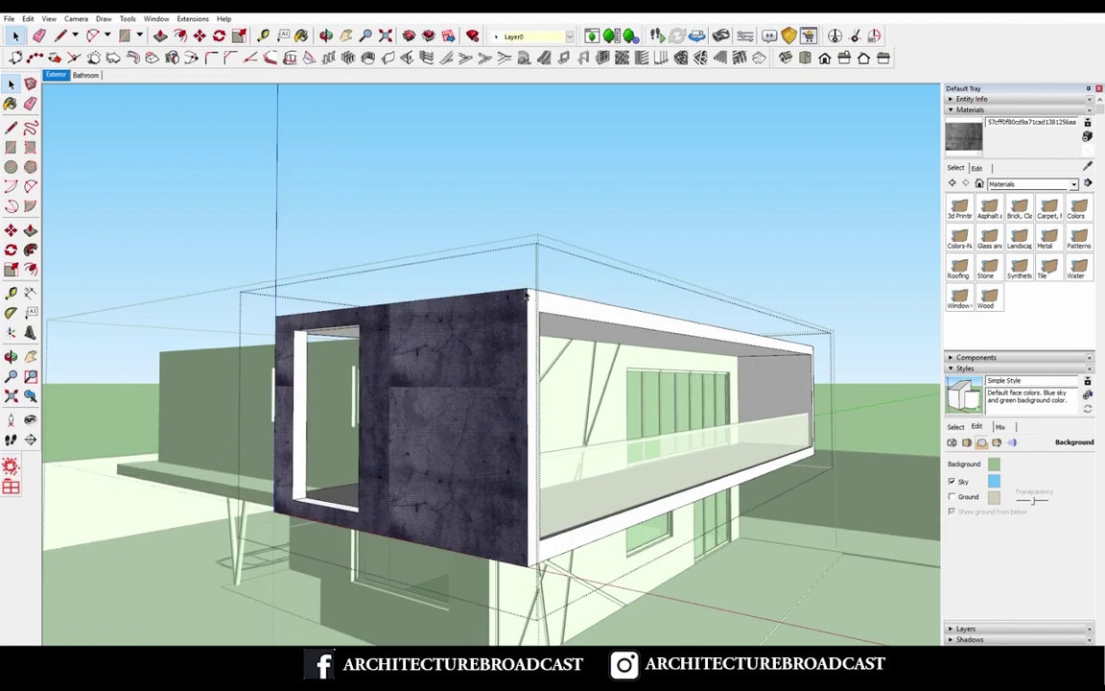
{"action": "left_click", "coordinate": [537, 341]}
{"action": "left_click", "coordinate": [523, 323]}
Step: Re-import the Smooth Concrete texture and map it across the front wall from its lower-left corner
{"action": "left_click", "coordinate": [9, 18]}
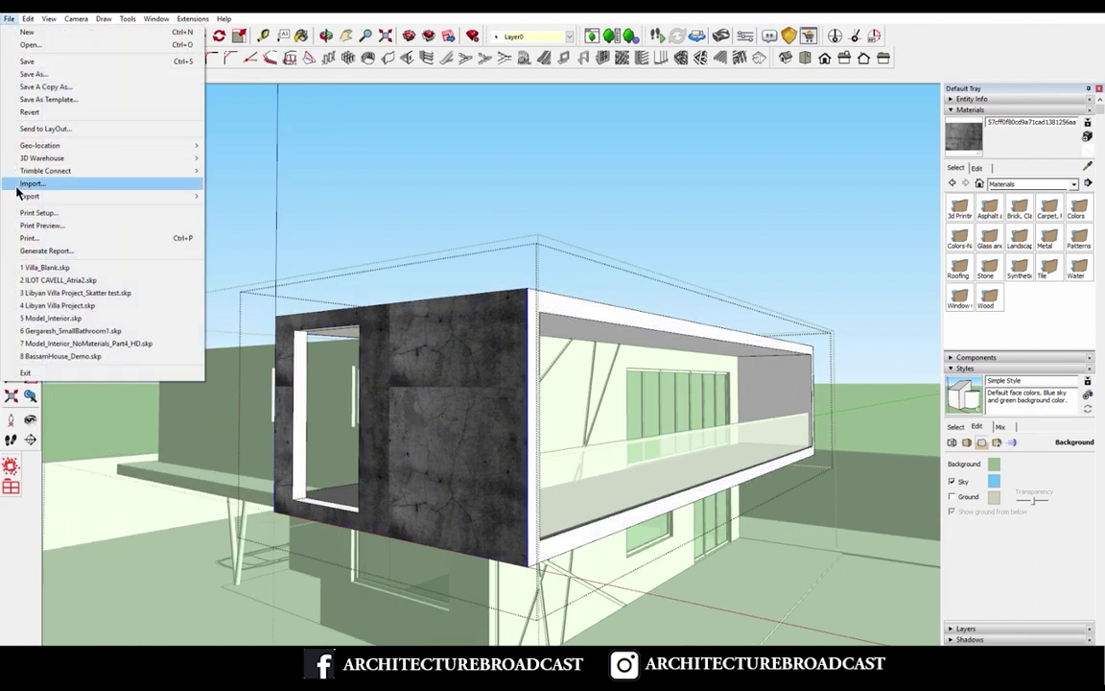
{"action": "left_click", "coordinate": [33, 189]}
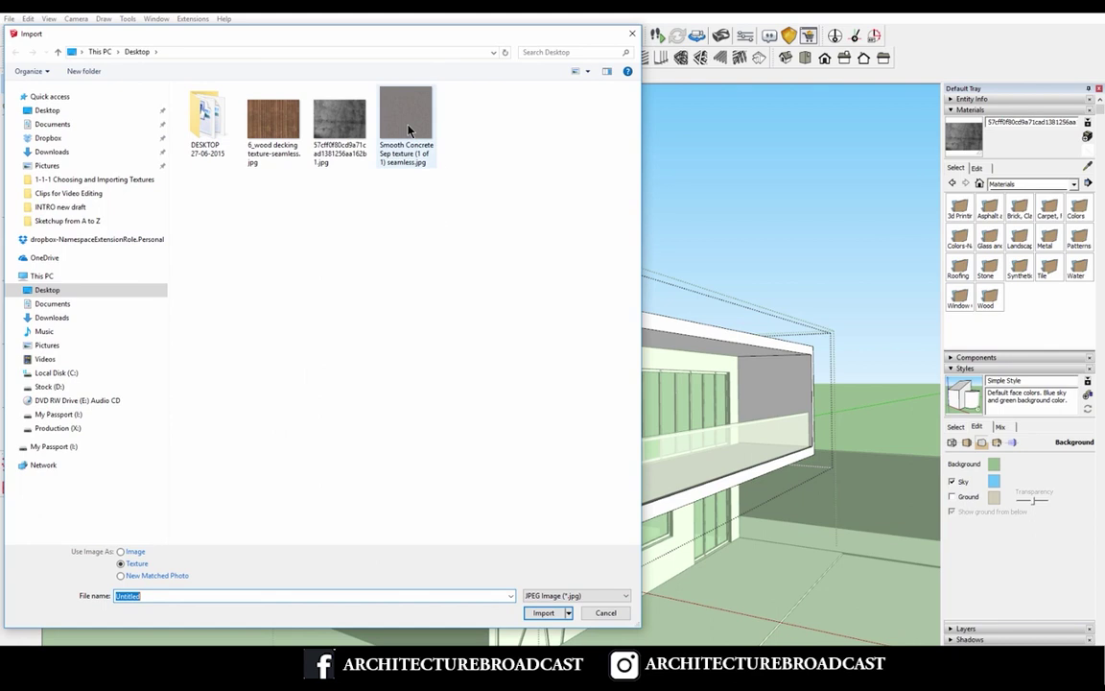
{"action": "left_click", "coordinate": [408, 127]}
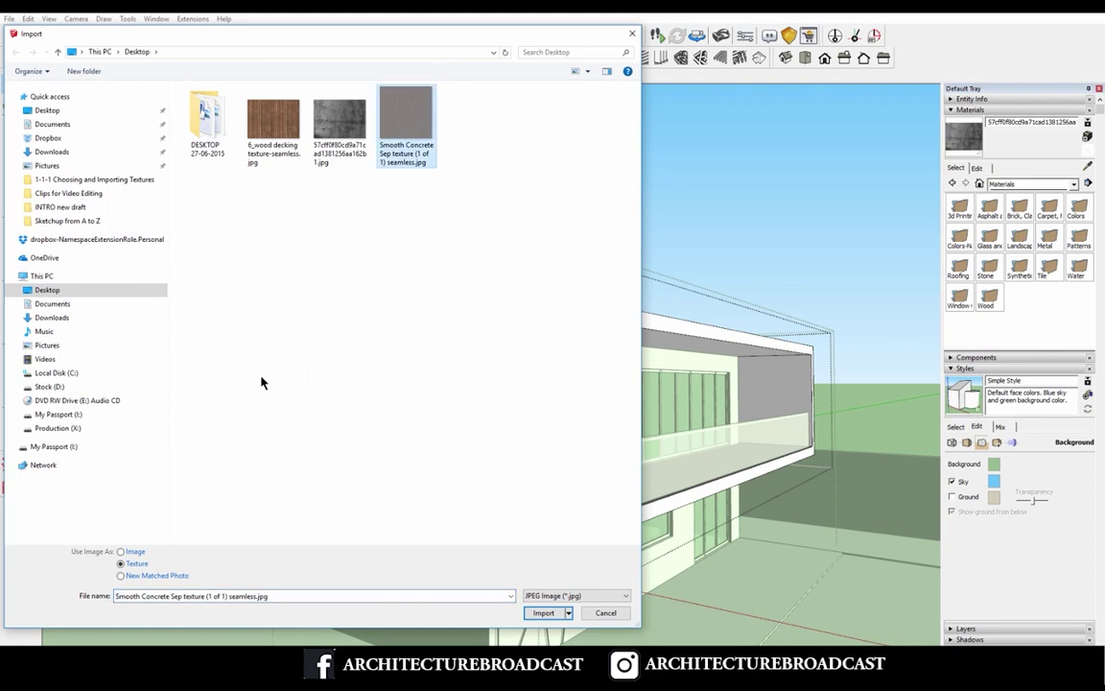
{"action": "left_click", "coordinate": [543, 612]}
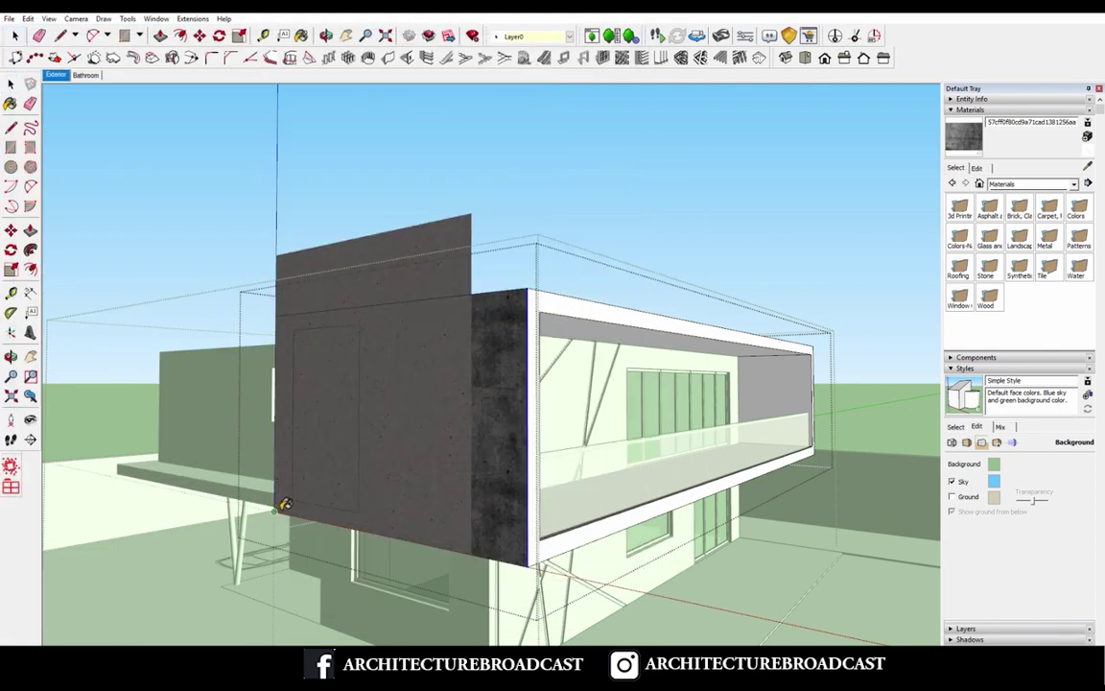
{"action": "left_click", "coordinate": [283, 502]}
{"action": "left_click", "coordinate": [515, 519]}
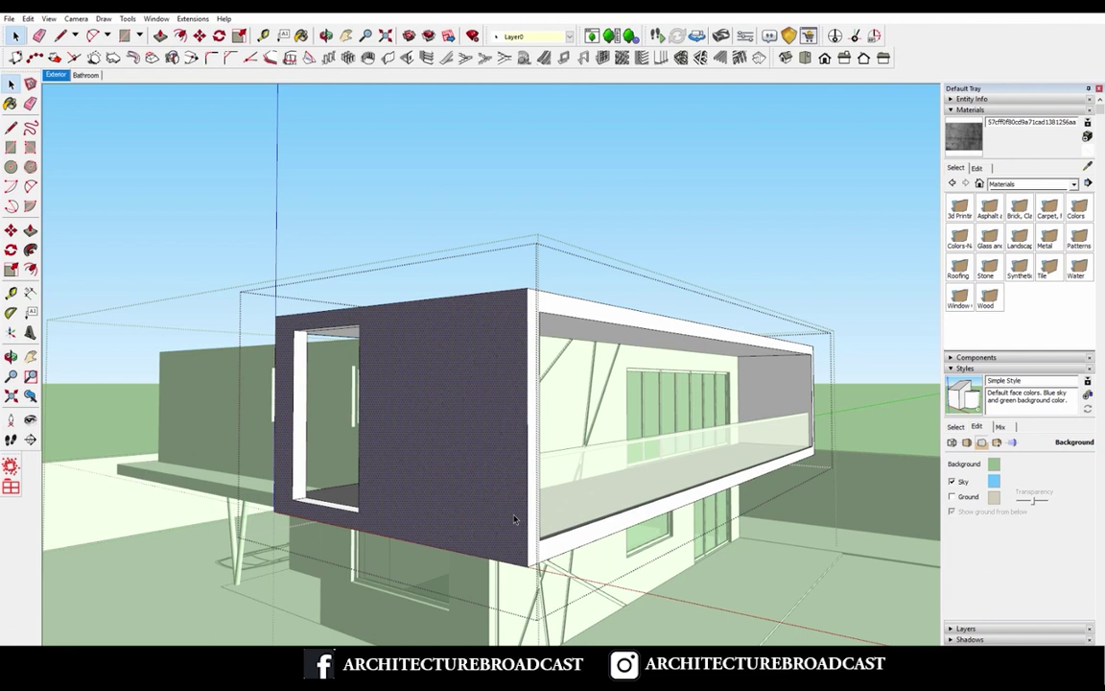
{"action": "left_click", "coordinate": [345, 329]}
{"action": "middle_click_drag", "start_coordinate": [377, 507], "coordinate": [400, 463]}
{"action": "scroll", "coordinate": [399, 463], "scroll_direction": "down", "scroll_amount": 3}
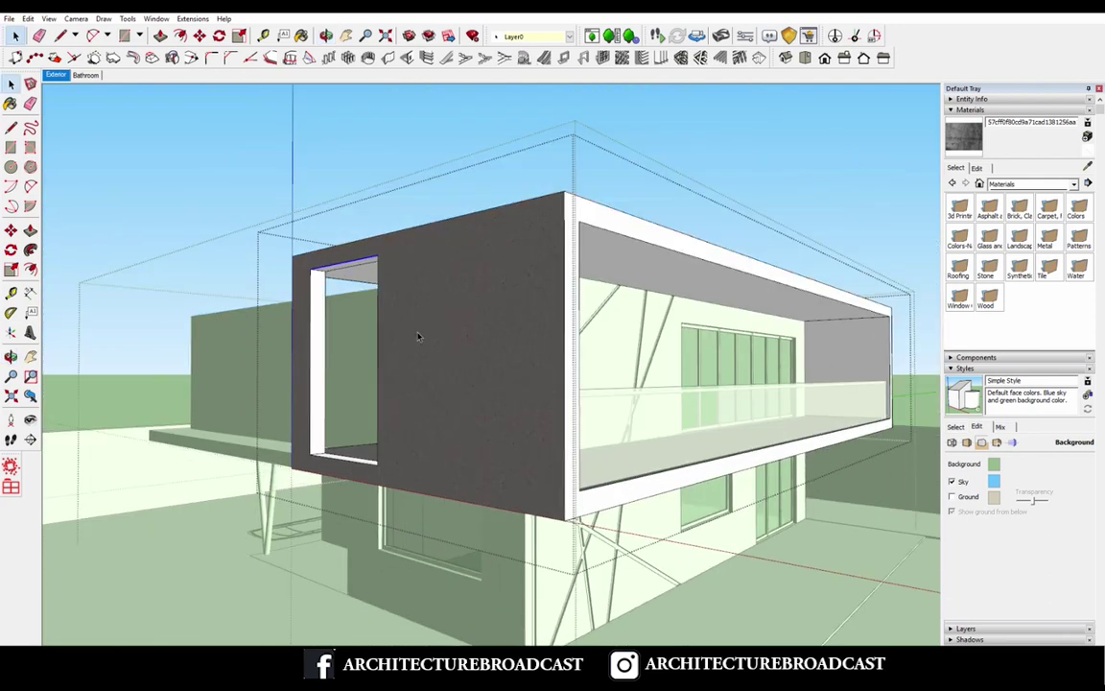
{"action": "scroll", "coordinate": [420, 338], "scroll_direction": "up", "scroll_amount": 3}
{"action": "middle_click_drag", "start_coordinate": [419, 338], "coordinate": [633, 358]}
{"action": "scroll", "coordinate": [633, 359], "scroll_direction": "down", "scroll_amount": 3}
{"action": "scroll", "coordinate": [488, 371], "scroll_direction": "up", "scroll_amount": 6}
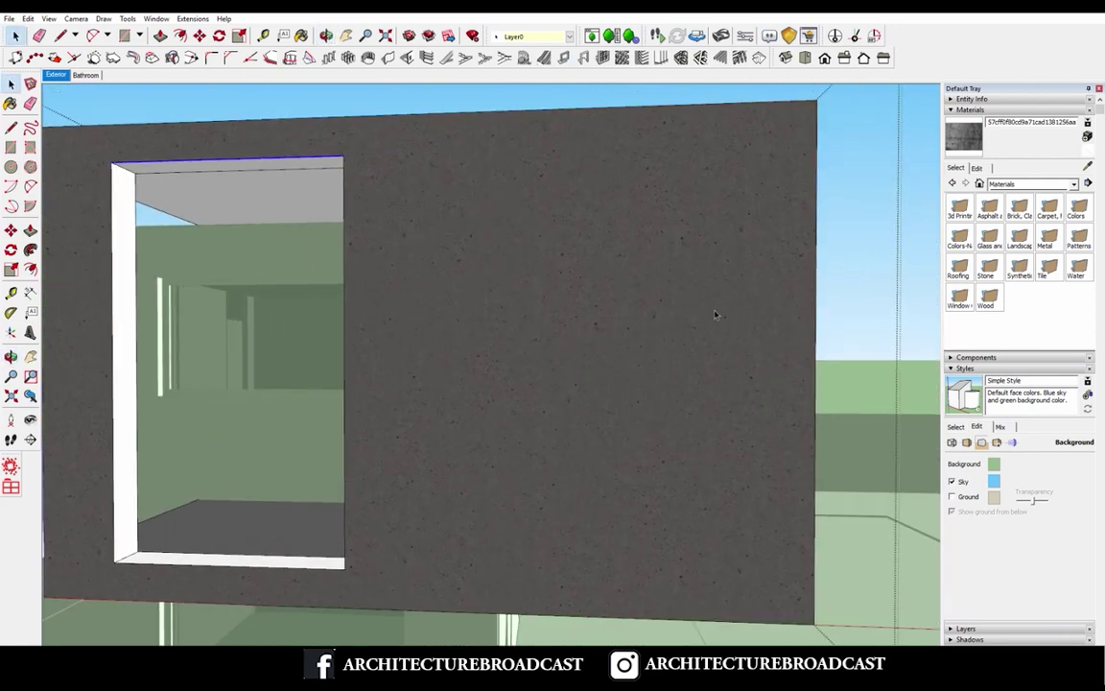
{"action": "scroll", "coordinate": [715, 314], "scroll_direction": "down", "scroll_amount": 1}
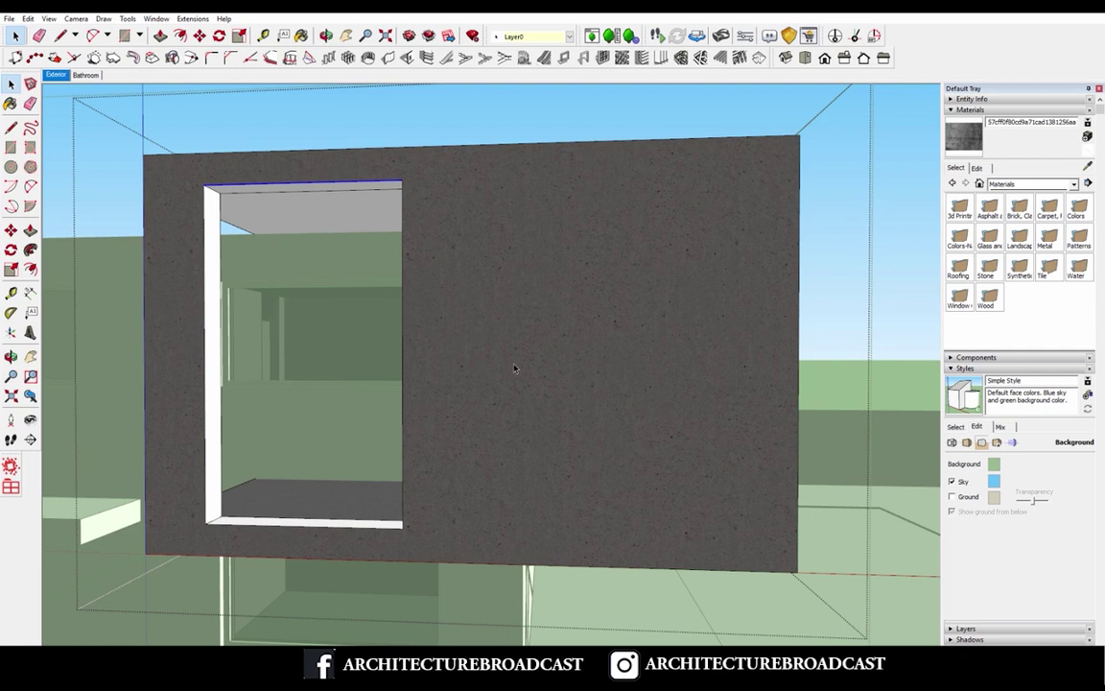